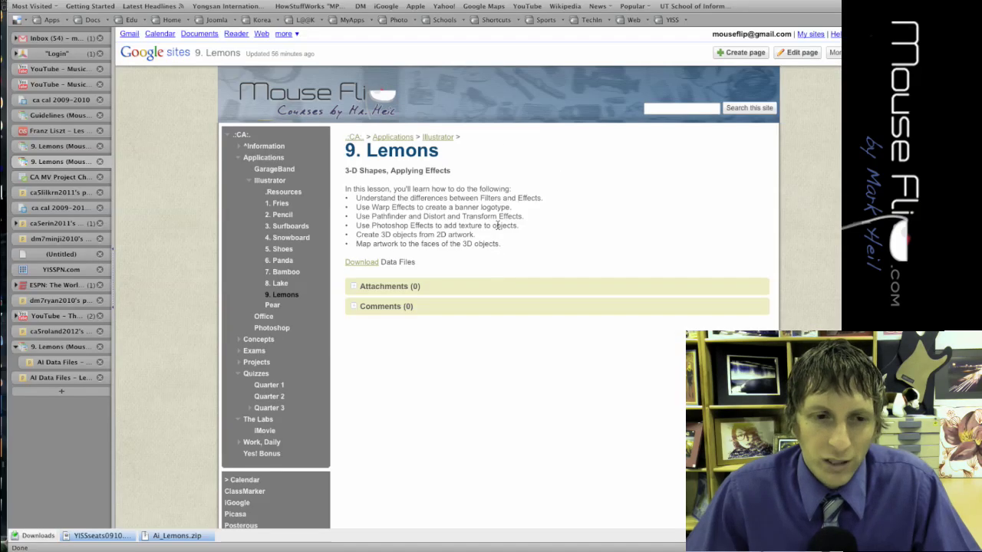
Step: Switch from the Lemons lesson page in the browser to the Citrus gift card in Illustrator
{"action": "key", "text": "super+Tab"}
{"action": "key", "text": "super+Tab"}
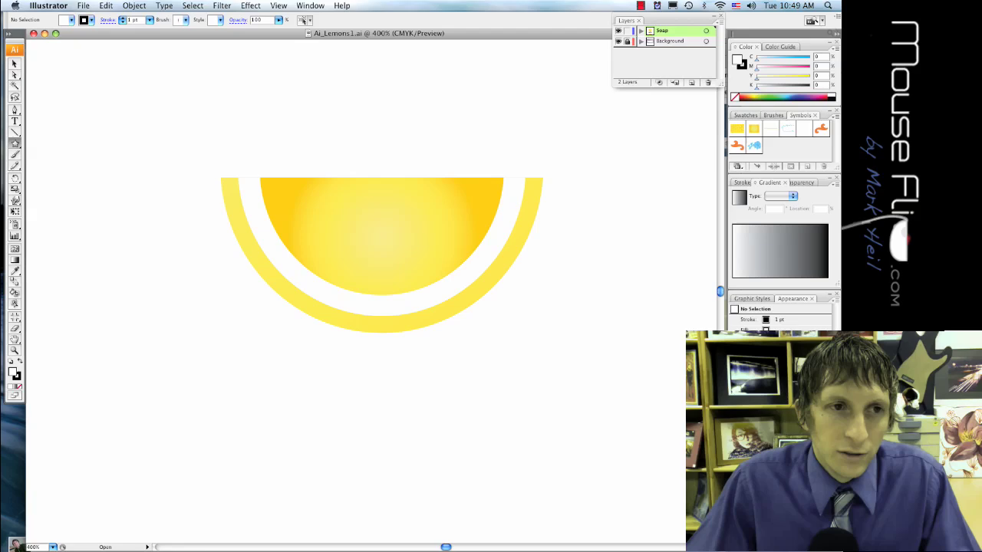
Step: Draw a freehand star over the lemon slice, then undo it
{"action": "left_click_drag", "start_coordinate": [311, 111], "coordinate": [439, 246]}
{"action": "key", "text": "v"}
{"action": "key", "text": "super+z"}
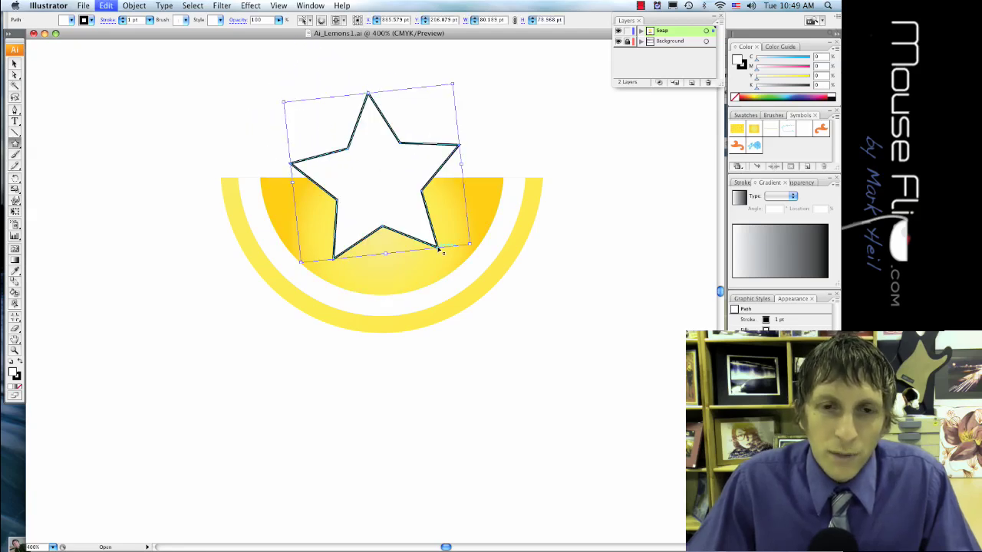
Step: Create a 12-point star with radii of 80 pt and 15 pt over the lemon
{"action": "left_click", "coordinate": [402, 174]}
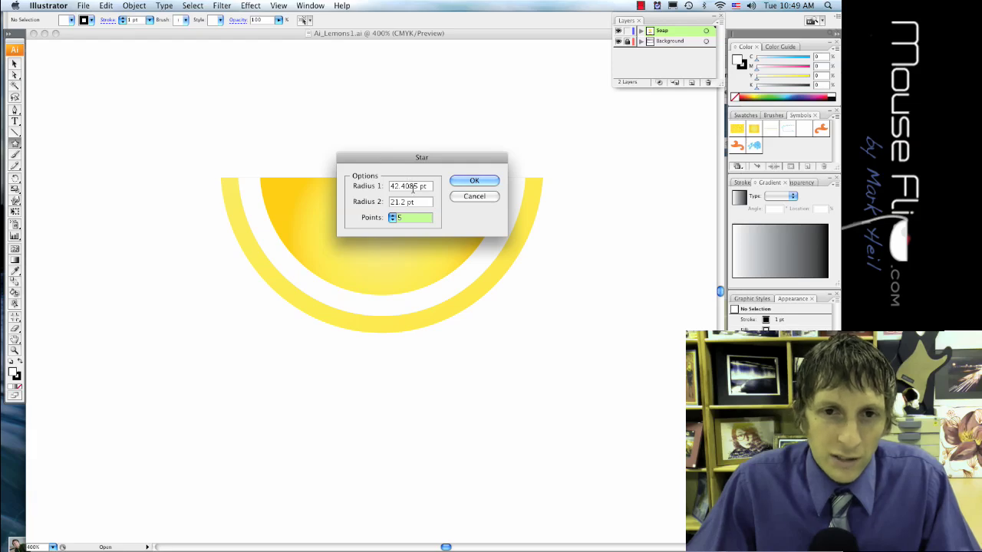
{"action": "left_click_drag", "start_coordinate": [418, 186], "coordinate": [382, 186]}
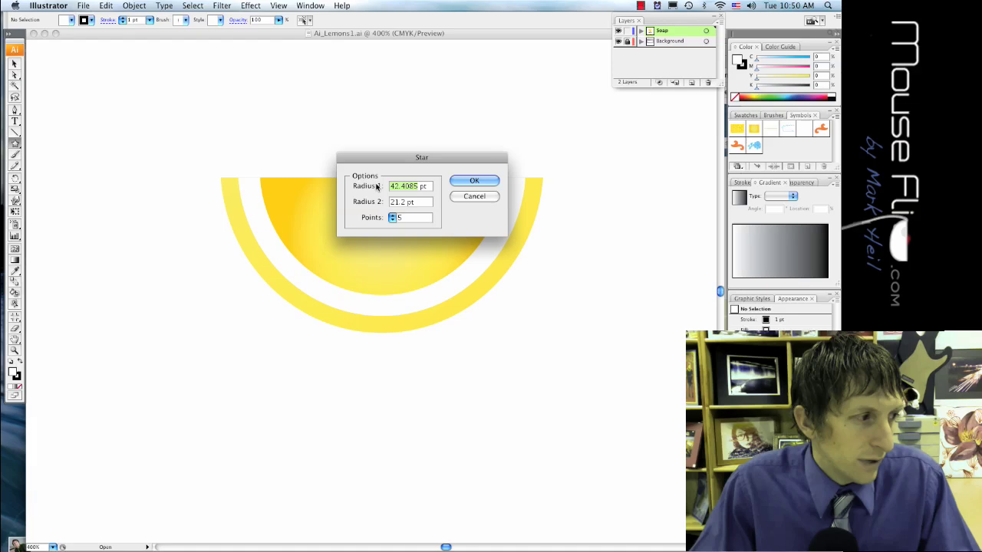
{"action": "type", "text": "80"}
{"action": "key", "text": "Tab"}
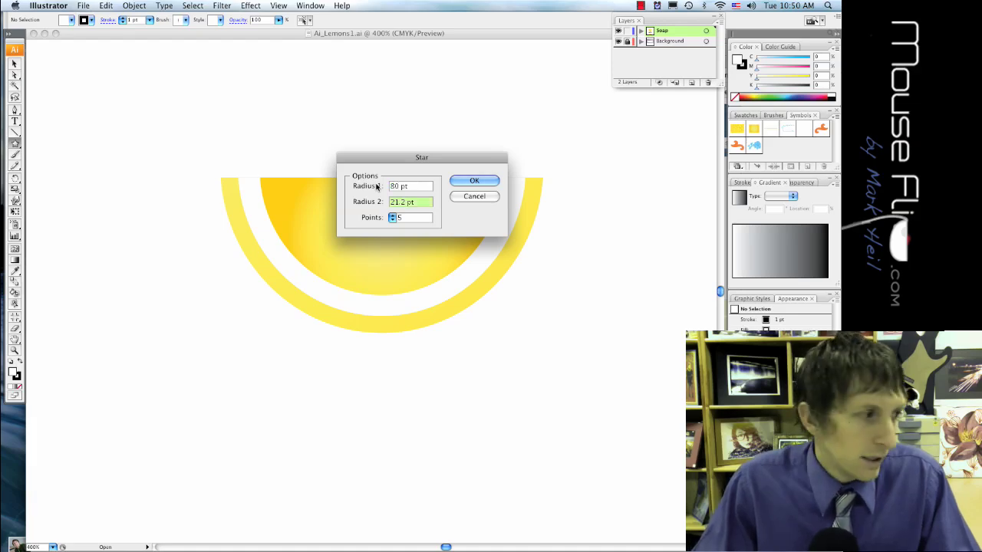
{"action": "type", "text": "15"}
{"action": "key", "text": "Tab"}
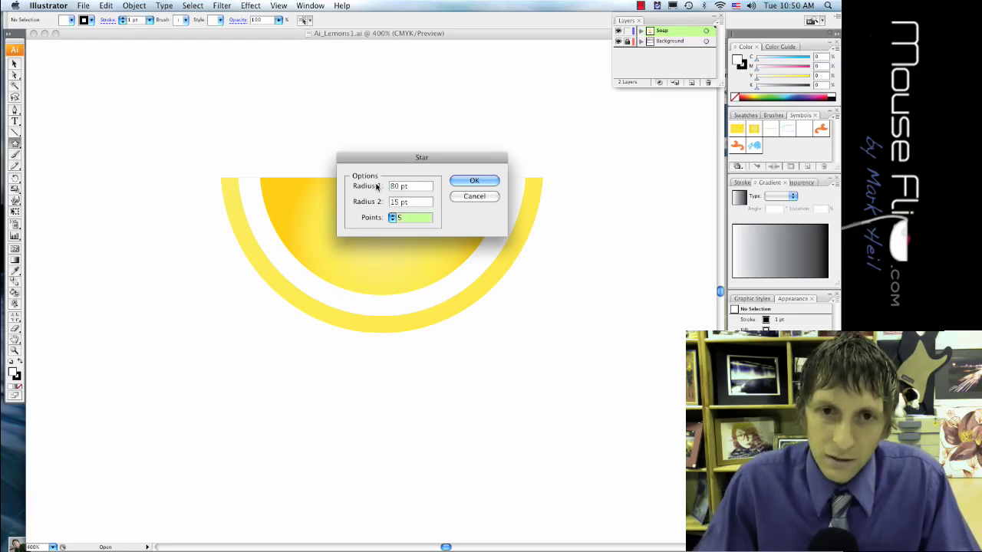
{"action": "type", "text": "12"}
{"action": "key", "text": "Return"}
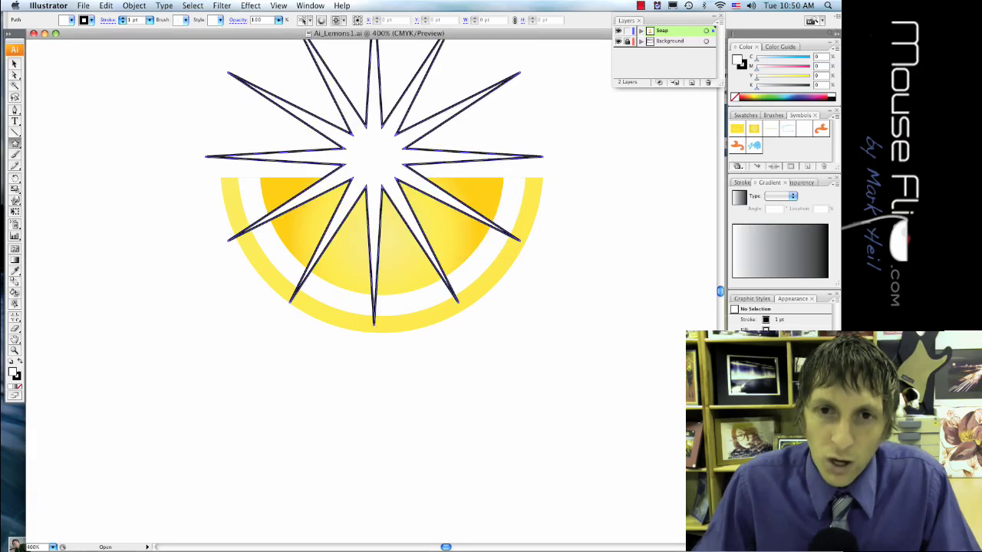
Step: Set the star's stroke to None so only its white points show, then deselect
{"action": "left_click", "coordinate": [83, 19]}
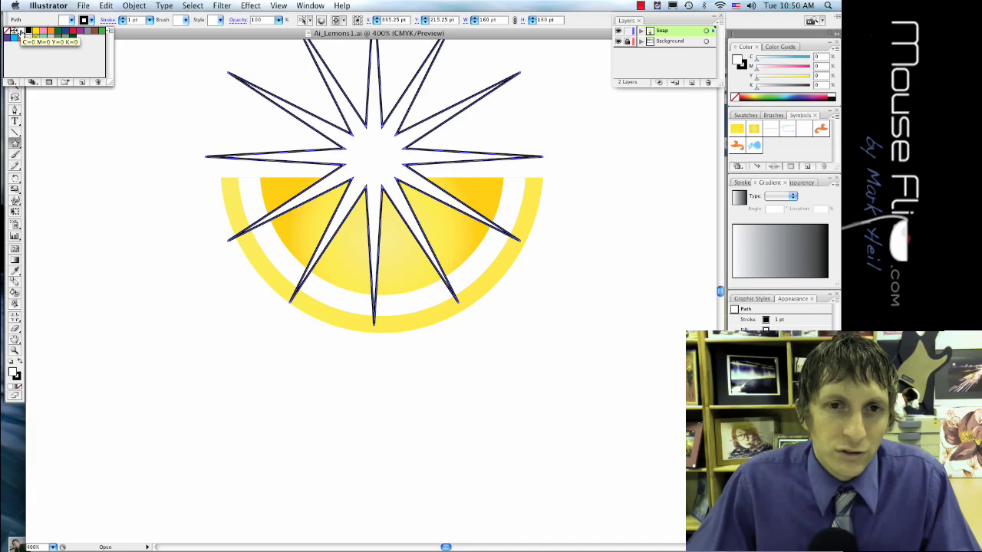
{"action": "left_click", "coordinate": [14, 31]}
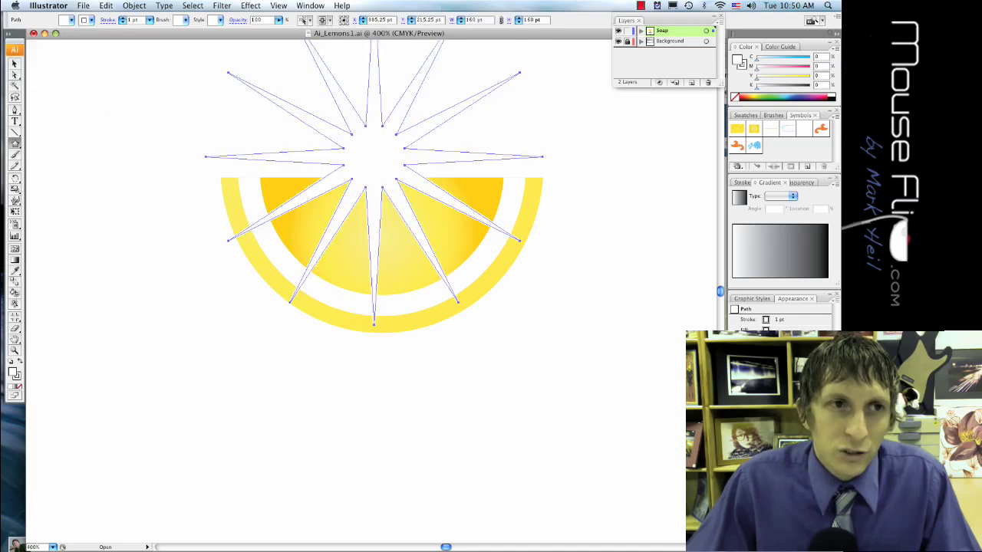
{"action": "key", "text": "v"}
{"action": "left_click", "coordinate": [168, 91]}
{"action": "left_click", "coordinate": [383, 136]}
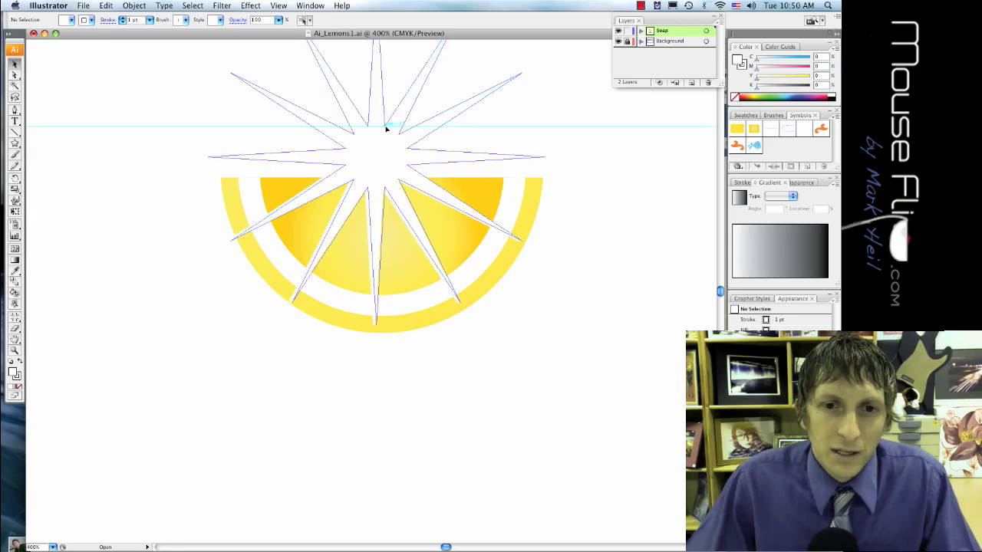
{"action": "left_click", "coordinate": [119, 322]}
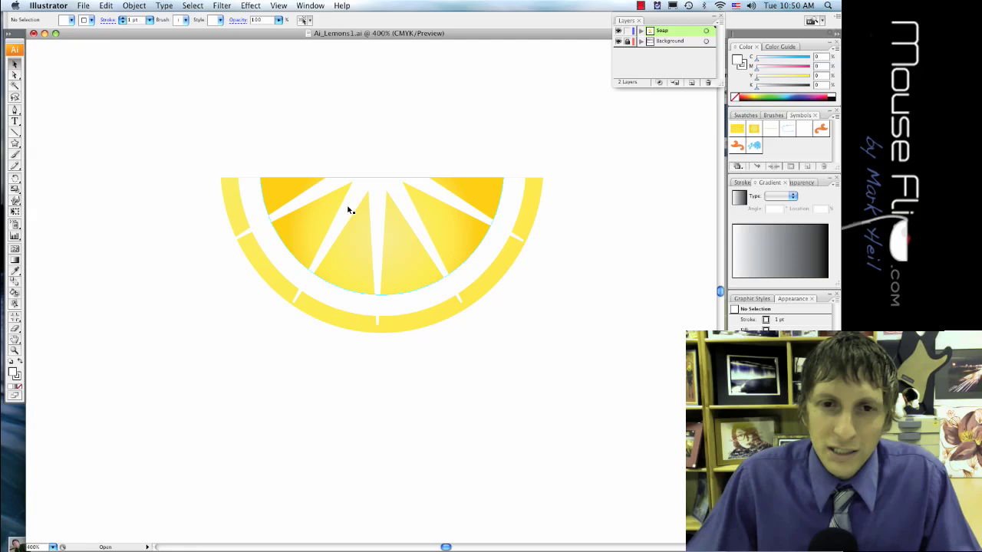
{"action": "left_click_drag", "start_coordinate": [14, 145], "coordinate": [35, 144]}
{"action": "left_click_drag", "start_coordinate": [122, 74], "coordinate": [645, 398]}
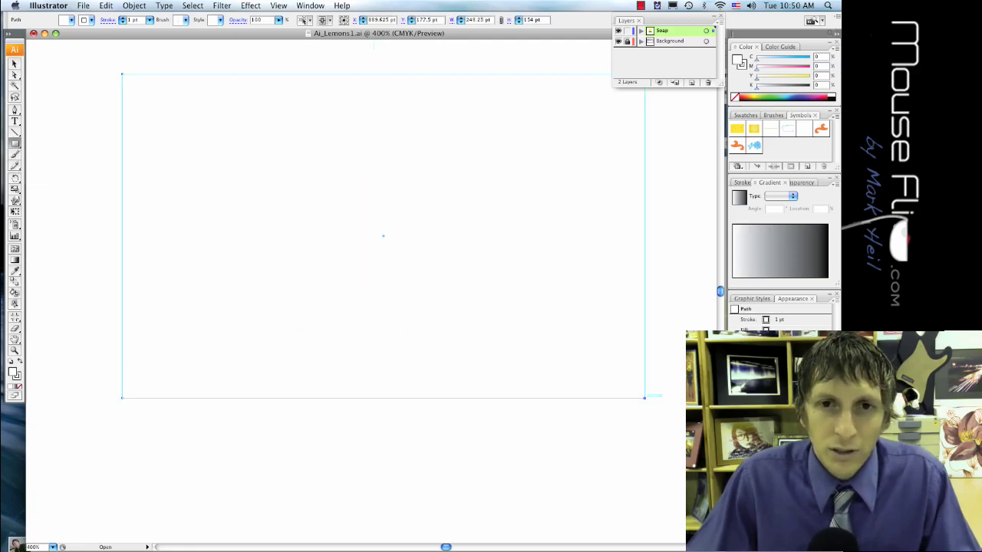
{"action": "left_click", "coordinate": [777, 262]}
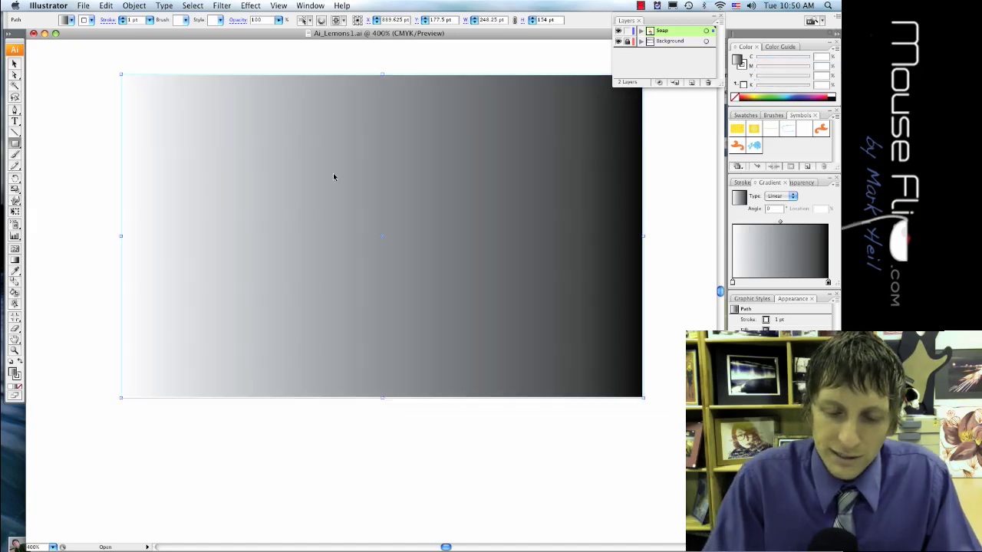
{"action": "key", "text": "super+shift+bracketleft"}
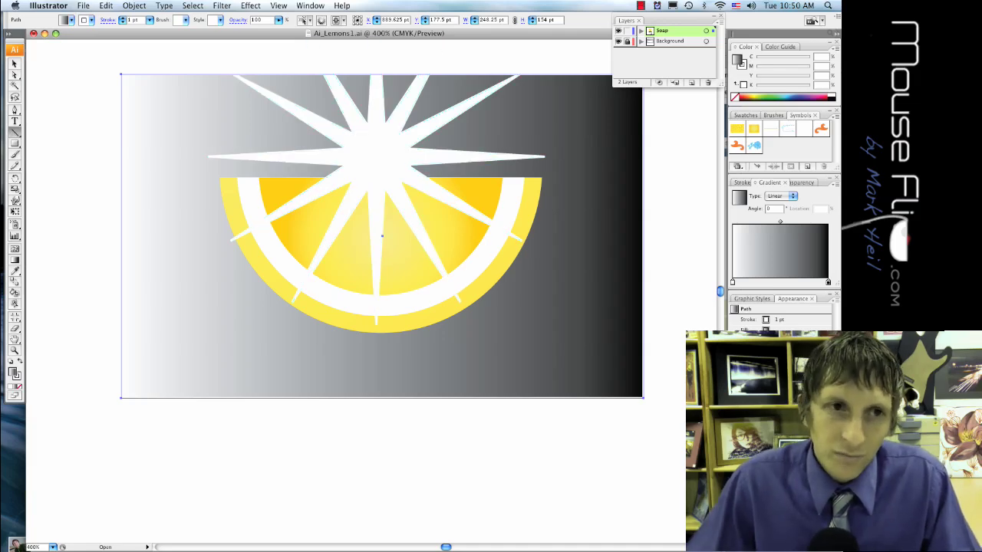
{"action": "left_click", "coordinate": [14, 65]}
{"action": "key", "text": "Delete"}
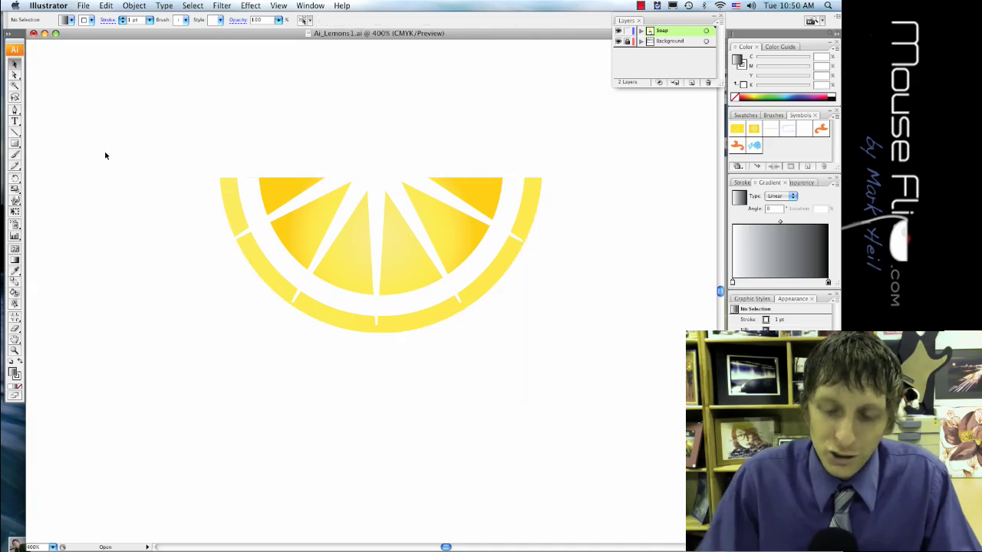
Step: Dock the Pathfinder panel and subtract the star from the inner lemon
{"action": "left_click", "coordinate": [386, 166]}
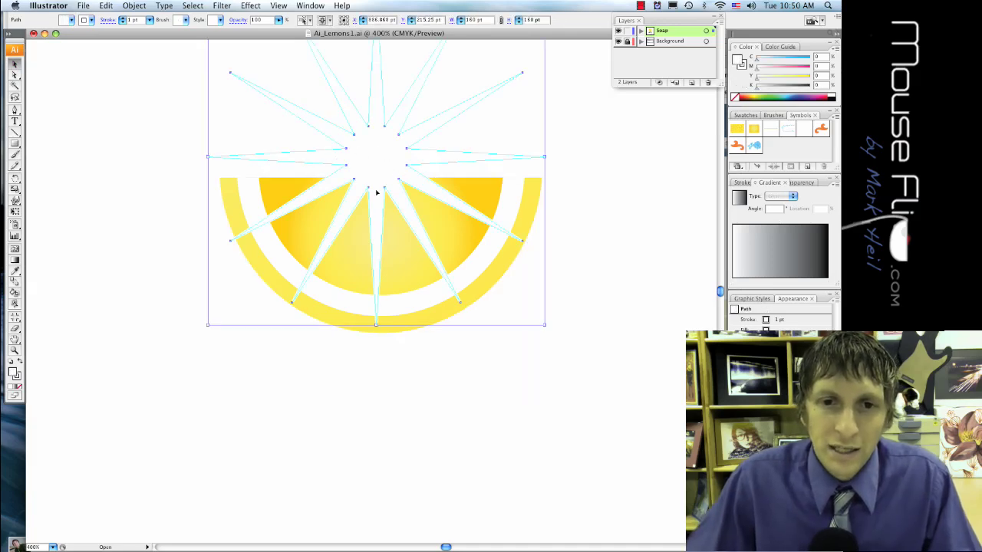
{"action": "left_click", "coordinate": [402, 242], "text": "shift"}
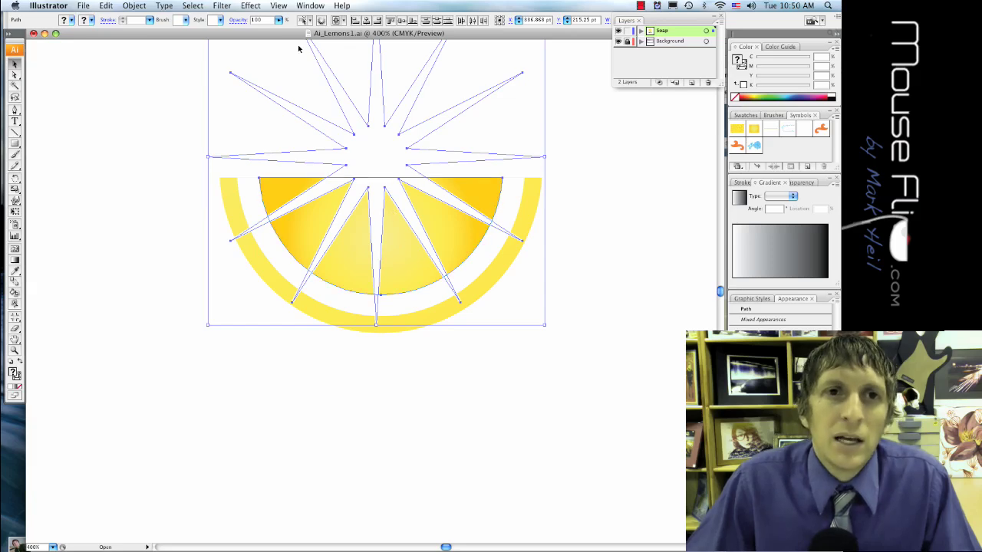
{"action": "left_click", "coordinate": [309, 6]}
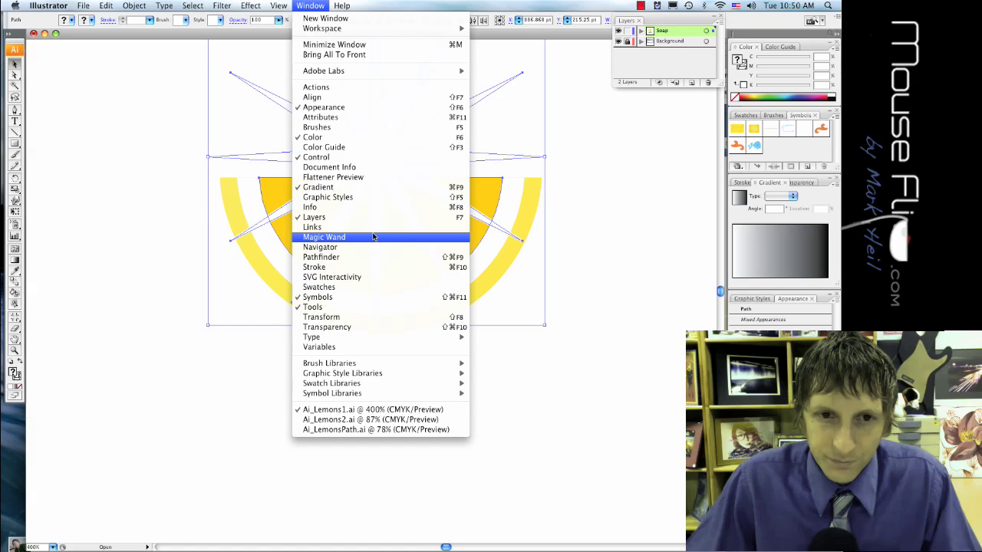
{"action": "left_click", "coordinate": [369, 257]}
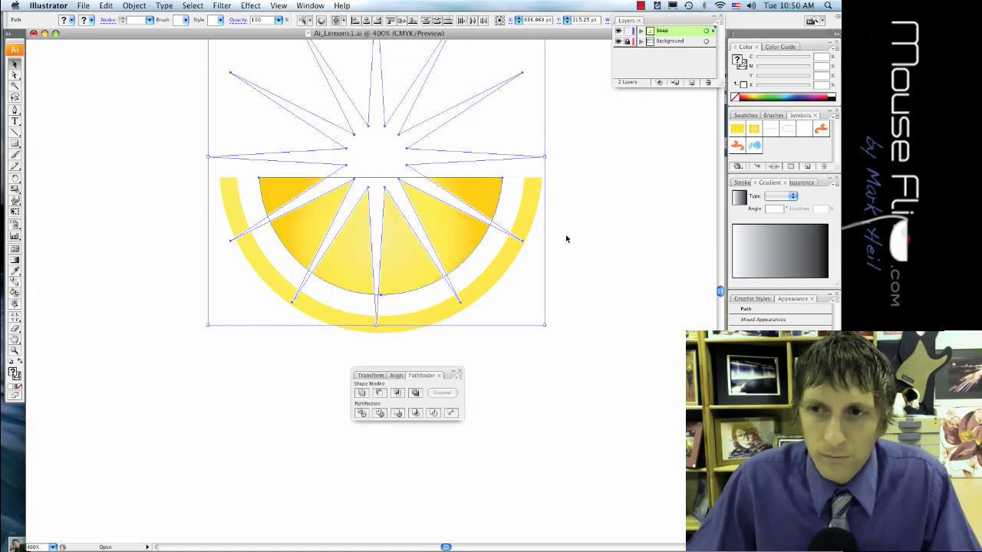
{"action": "left_click_drag", "start_coordinate": [446, 374], "coordinate": [643, 123]}
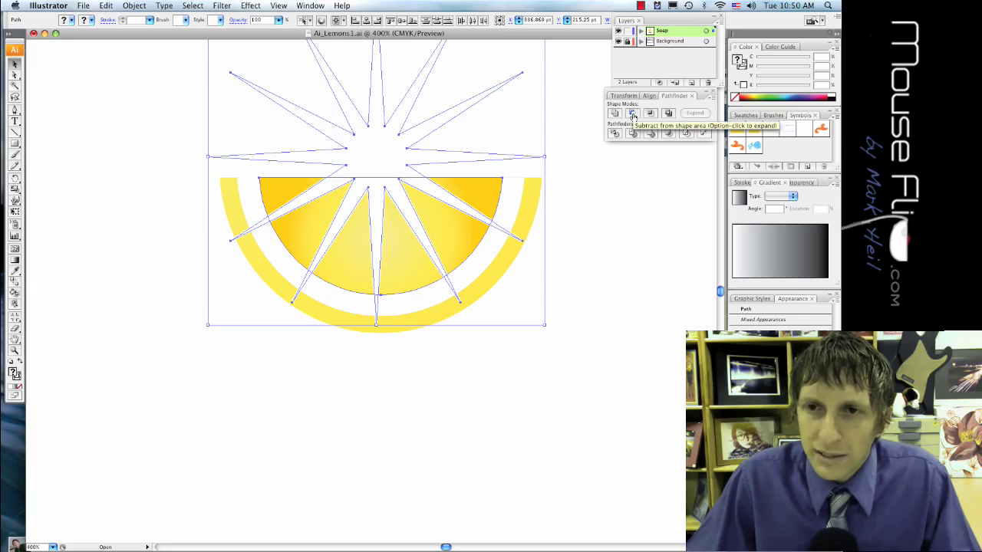
{"action": "left_click", "coordinate": [633, 115]}
Step: Select and deselect the new compound lemon shape to check the cut wedges
{"action": "left_click", "coordinate": [605, 249]}
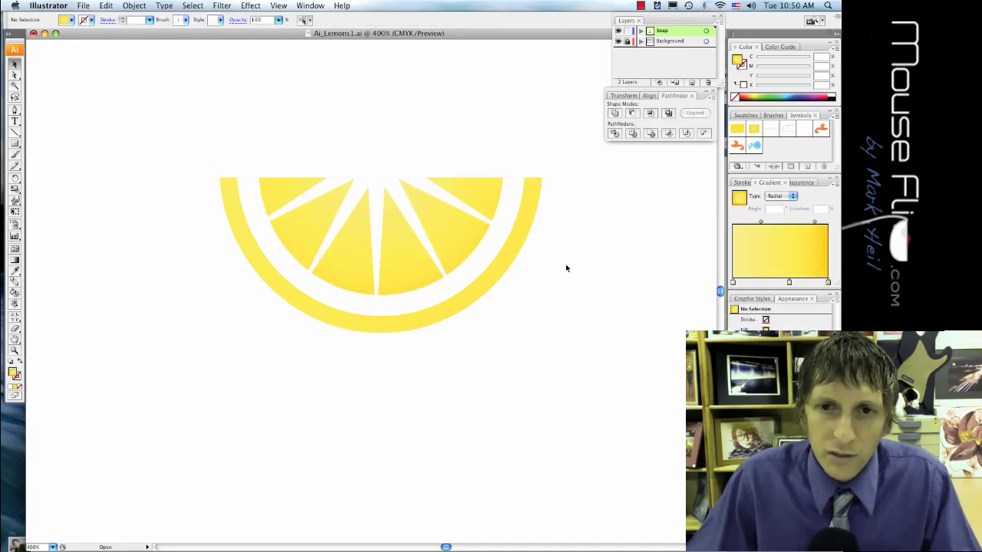
{"action": "left_click", "coordinate": [401, 191]}
{"action": "left_click", "coordinate": [627, 346]}
{"action": "left_click", "coordinate": [404, 229]}
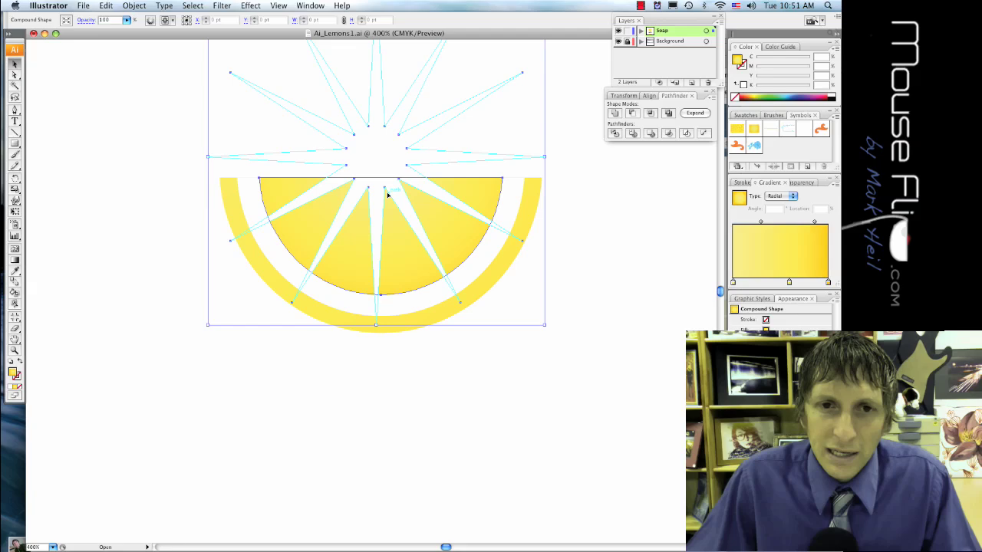
{"action": "left_click", "coordinate": [350, 370]}
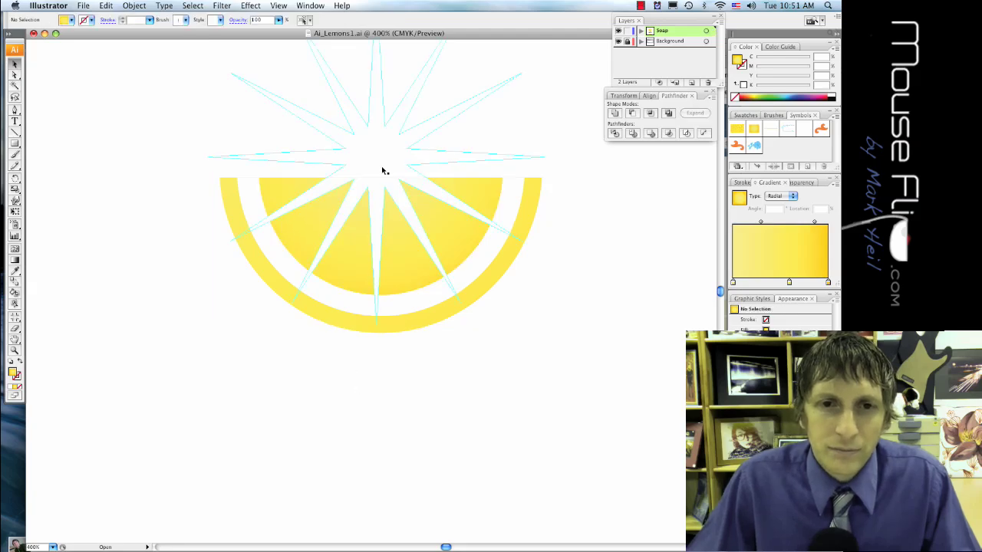
{"action": "left_click", "coordinate": [378, 169]}
{"action": "left_click", "coordinate": [339, 395]}
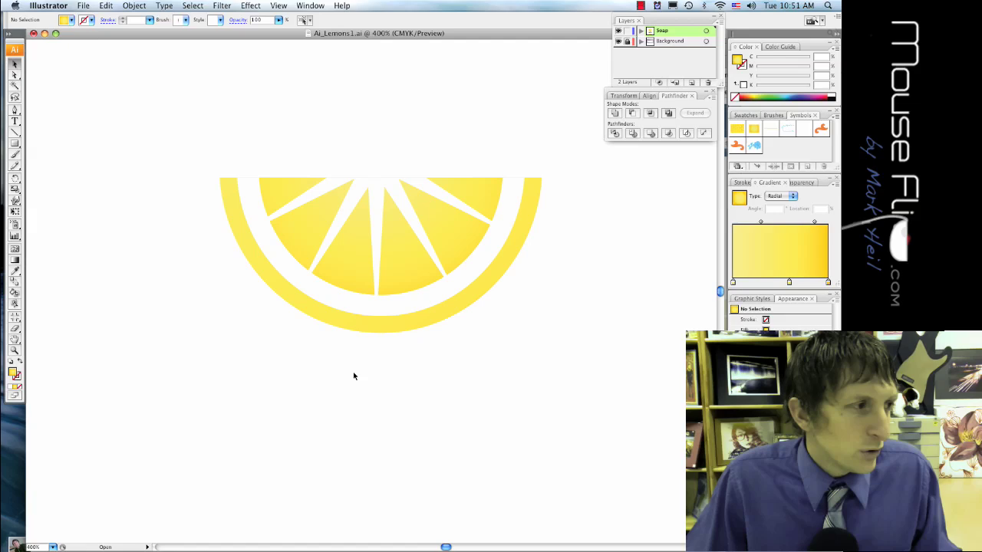
Step: Roughen the inner pulp shape with size 3%, detail 13 and smooth points
{"action": "left_click", "coordinate": [391, 275]}
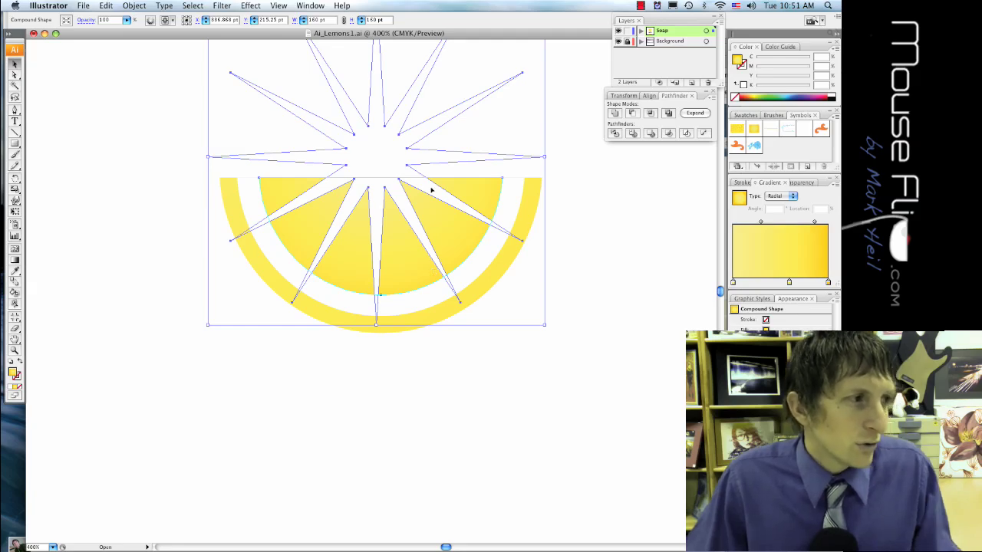
{"action": "left_click", "coordinate": [252, 6]}
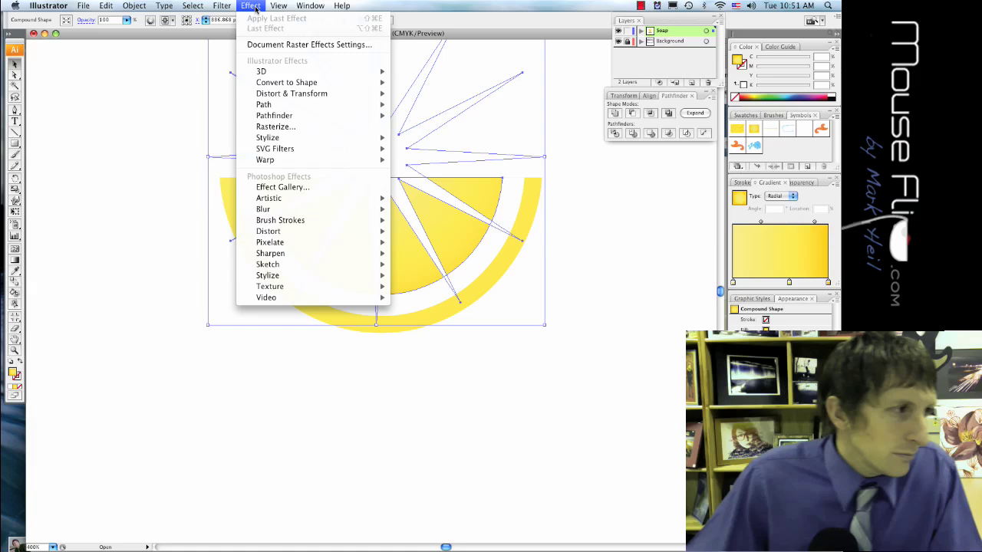
{"action": "mouse_move", "coordinate": [290, 94]}
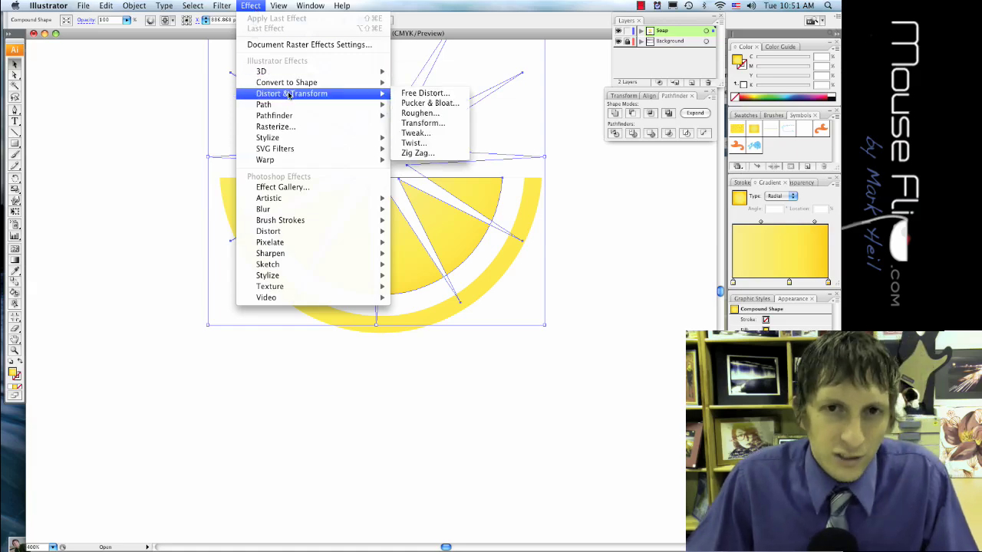
{"action": "left_click", "coordinate": [419, 112]}
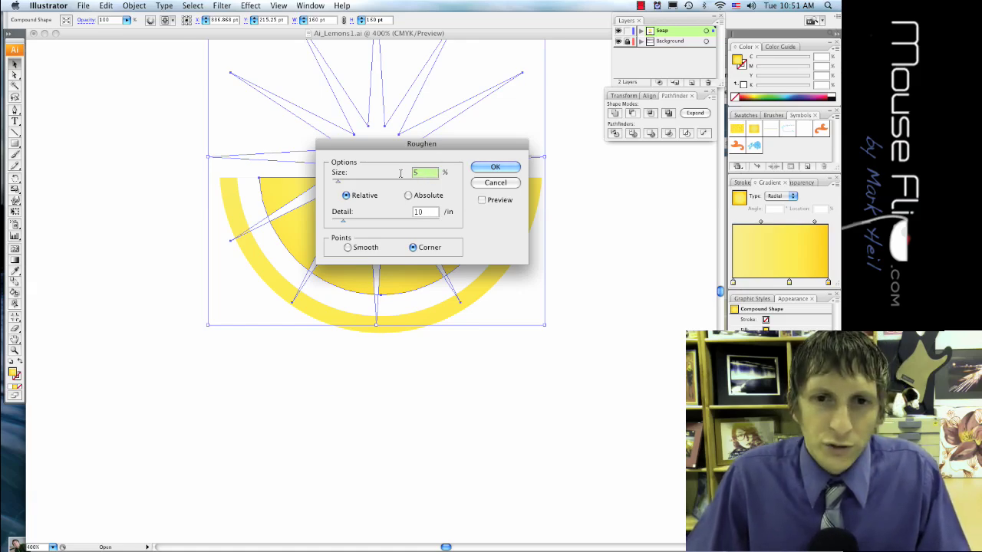
{"action": "type", "text": "3"}
{"action": "key", "text": "Tab"}
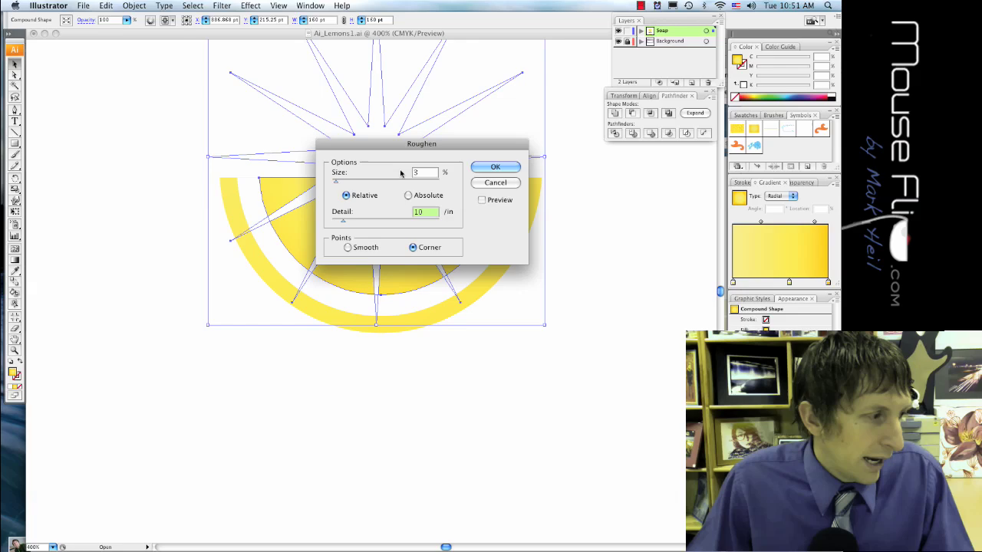
{"action": "type", "text": "13"}
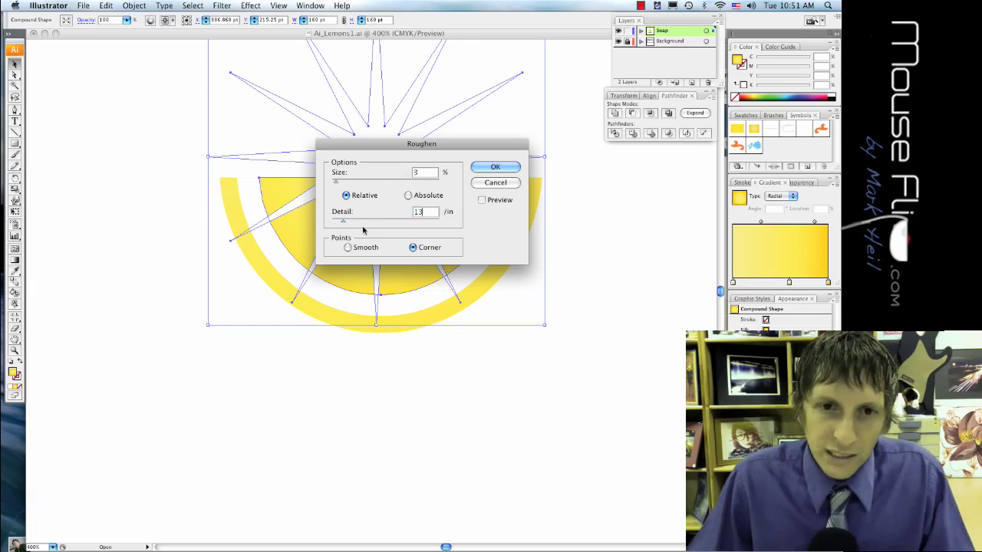
{"action": "left_click", "coordinate": [355, 248]}
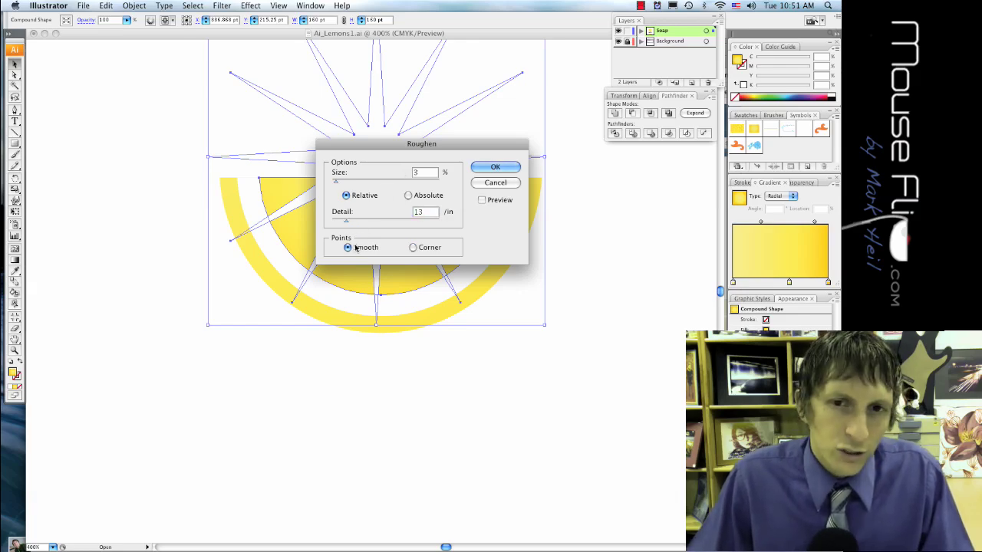
{"action": "left_click", "coordinate": [504, 172]}
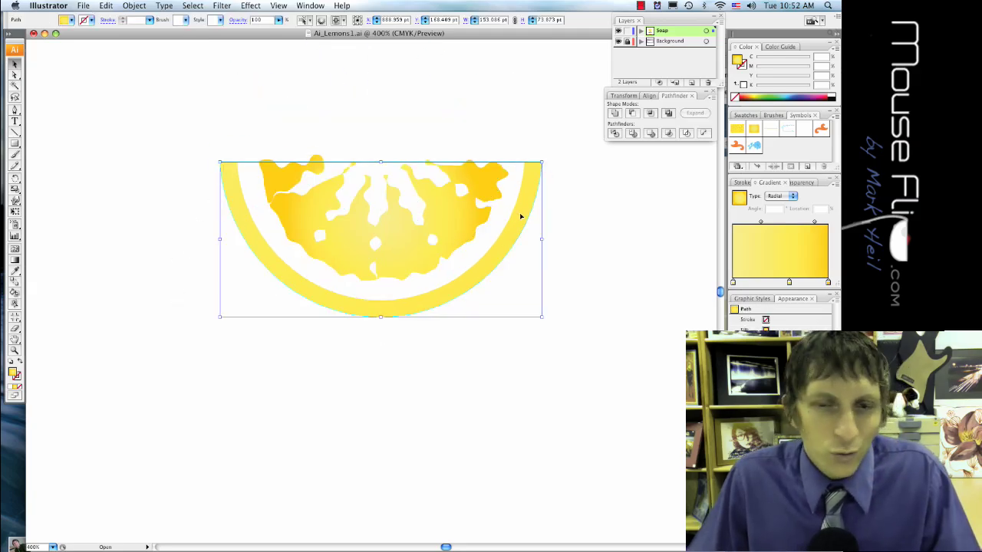
Step: Apply a Grain texture (intensity 50, contrast 55) to the rind, then deselect
{"action": "left_click", "coordinate": [251, 6]}
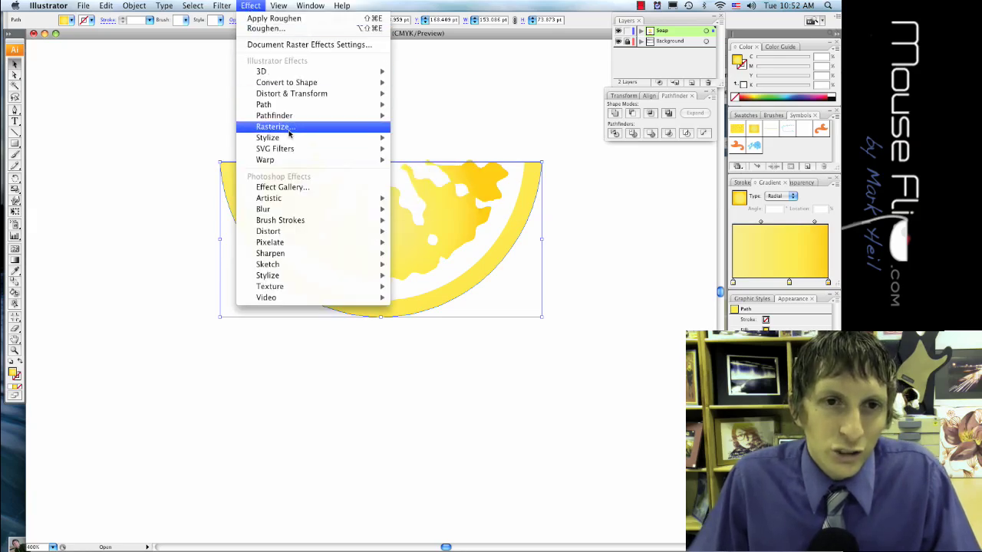
{"action": "mouse_move", "coordinate": [316, 287]}
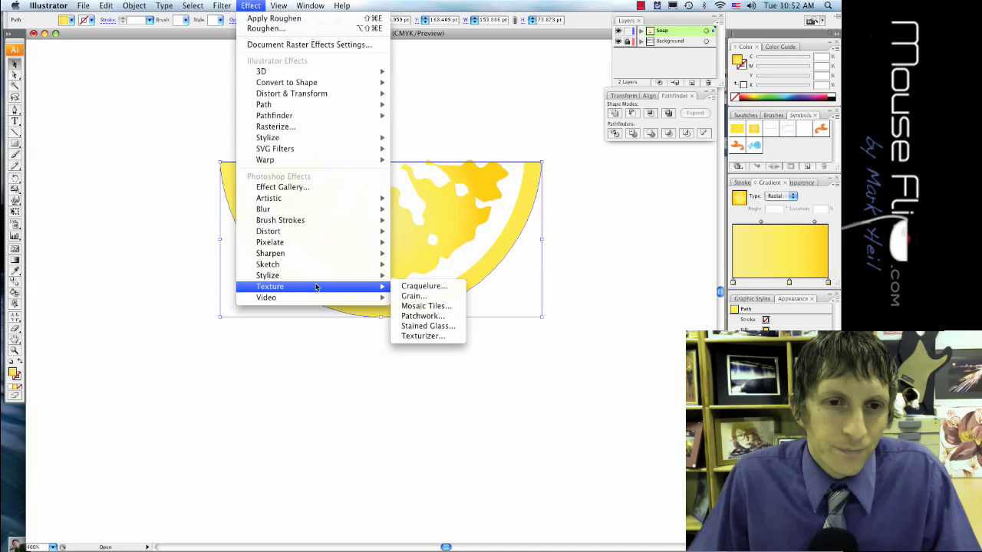
{"action": "left_click", "coordinate": [408, 296]}
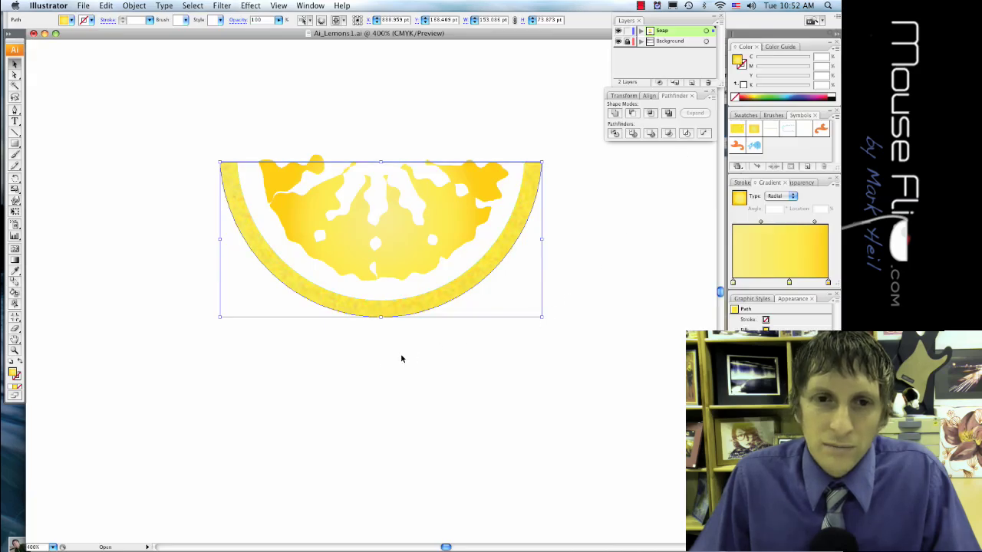
{"action": "left_click", "coordinate": [460, 366]}
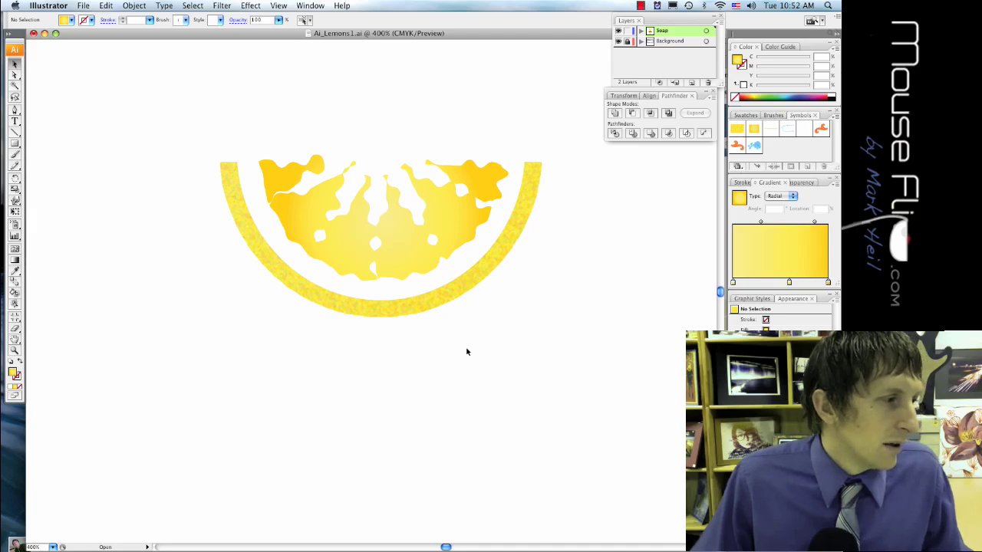
Step: Zoom out and rotate the starburst inside the lemon logo
{"action": "scroll", "coordinate": [480, 300], "scroll_direction": "down", "scroll_amount": 2}
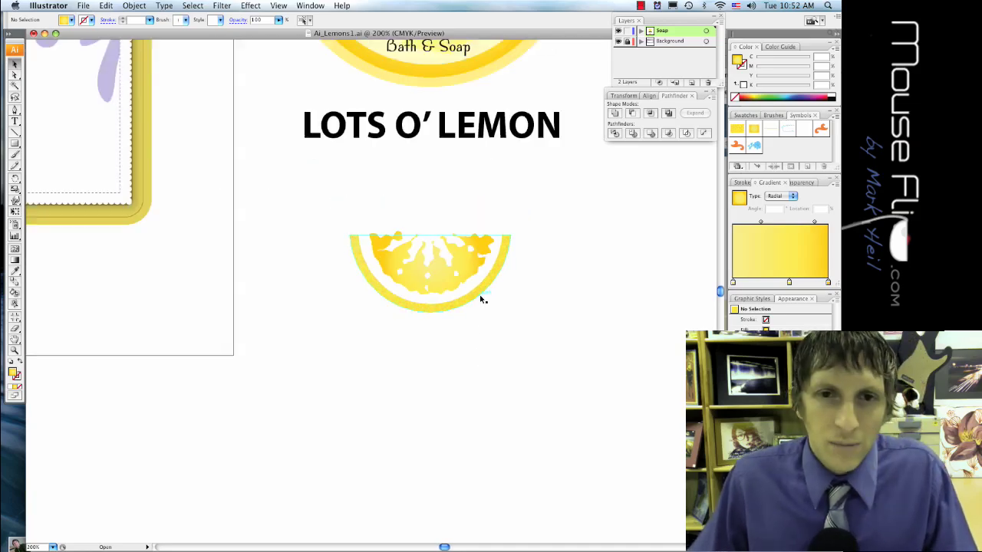
{"action": "scroll", "coordinate": [481, 301], "scroll_direction": "down", "scroll_amount": 2}
{"action": "left_click", "coordinate": [479, 149]}
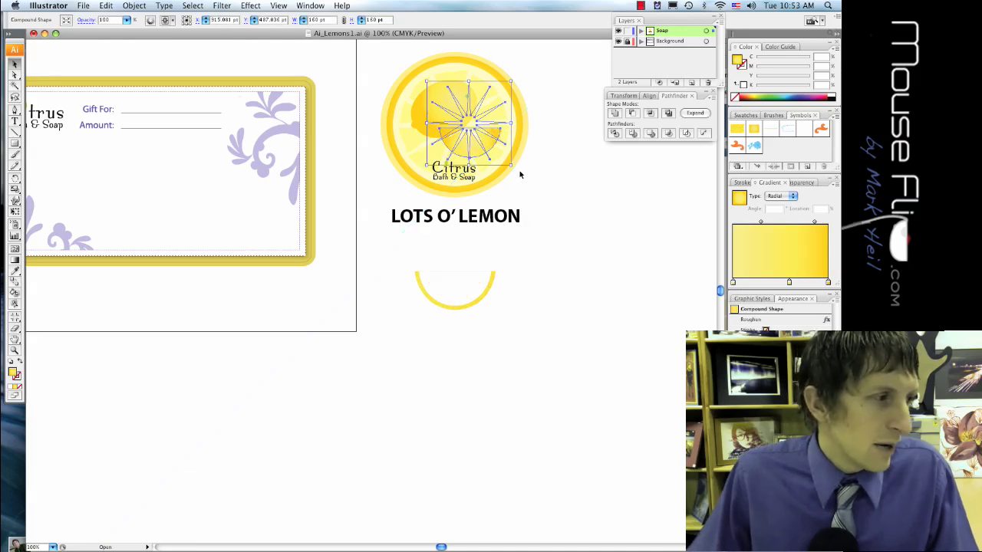
{"action": "mouse_move", "coordinate": [513, 165]}
{"action": "left_mouse_down"}
{"action": "mouse_move", "coordinate": [494, 181]}
{"action": "mouse_move", "coordinate": [486, 140]}
{"action": "mouse_move", "coordinate": [501, 153]}
{"action": "left_mouse_up"}
{"action": "left_click", "coordinate": [563, 252]}
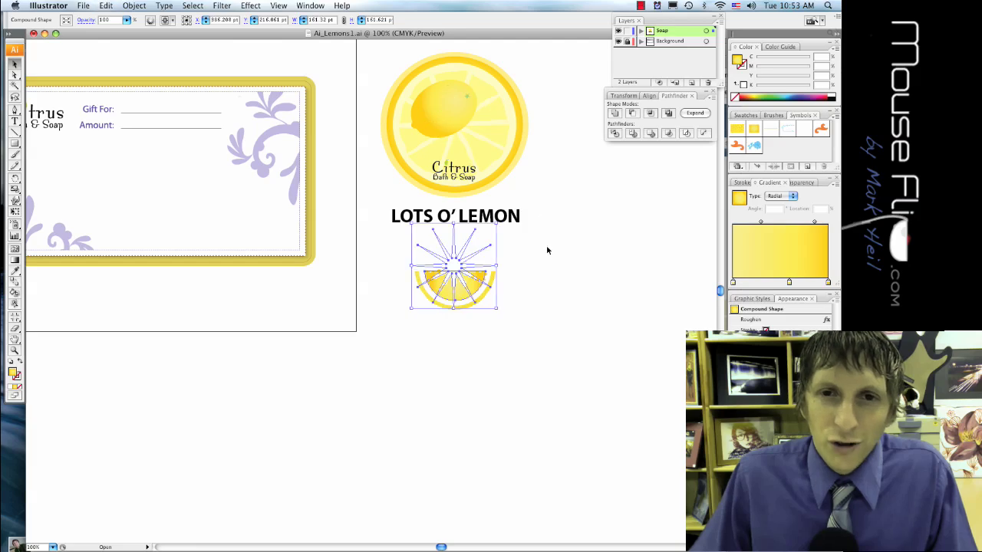
Step: Select the half slice with its starburst and tilt it against the whole lemon
{"action": "left_click", "coordinate": [520, 372]}
{"action": "left_click_drag", "start_coordinate": [520, 372], "coordinate": [459, 132]}
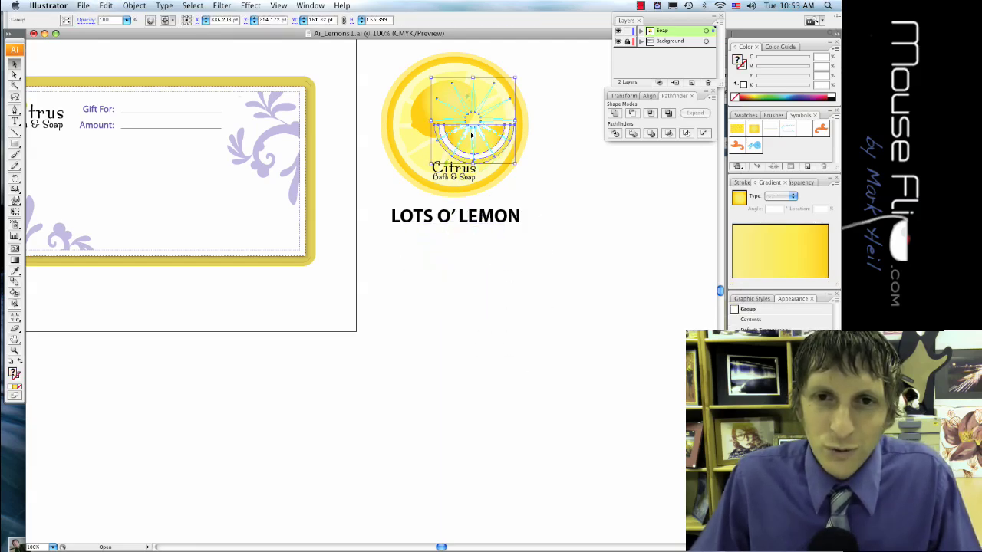
{"action": "left_click_drag", "start_coordinate": [519, 165], "coordinate": [492, 188]}
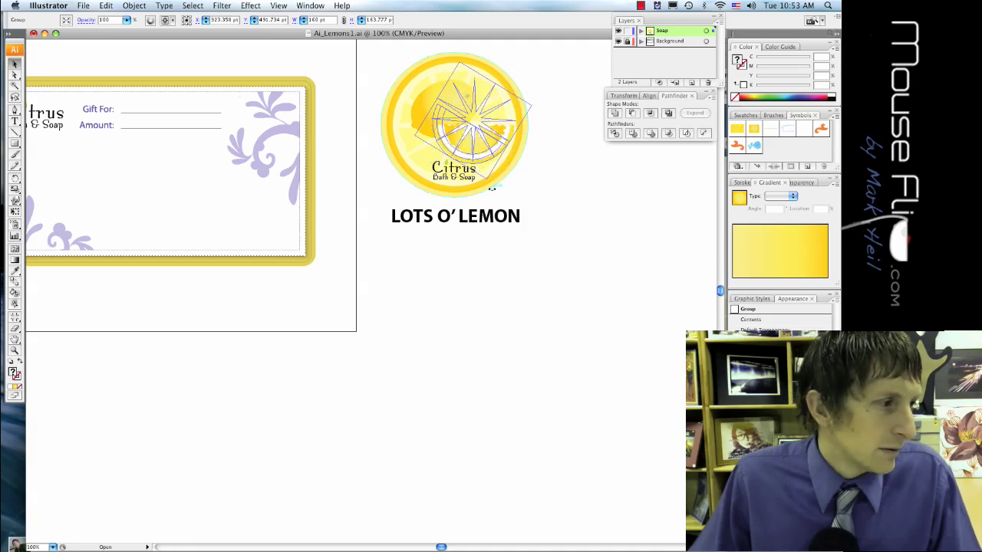
{"action": "left_click_drag", "start_coordinate": [585, 185], "coordinate": [537, 182]}
{"action": "left_click", "coordinate": [587, 241]}
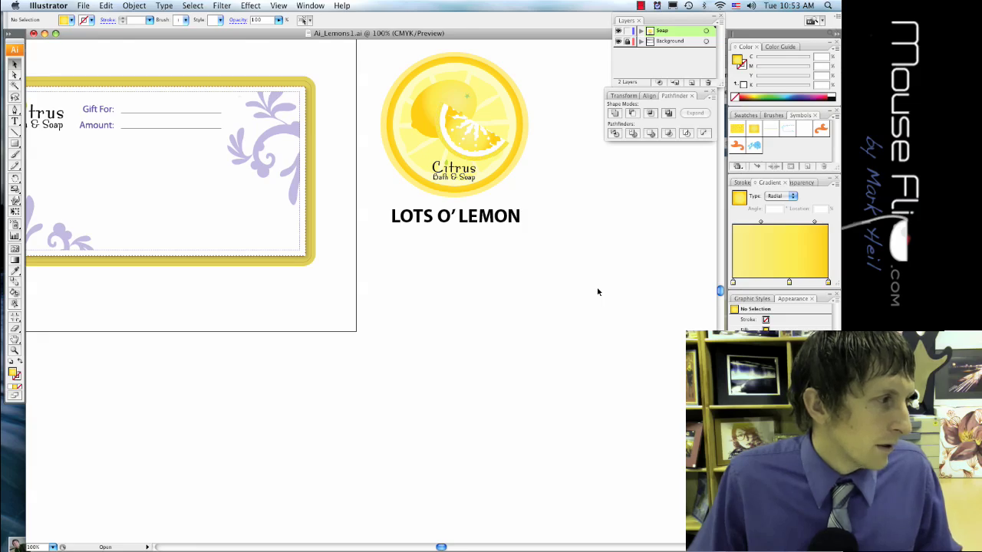
Step: Apply a Rise warp with 90% bend to the LOTS O' LEMON title
{"action": "triple_click", "coordinate": [498, 221]}
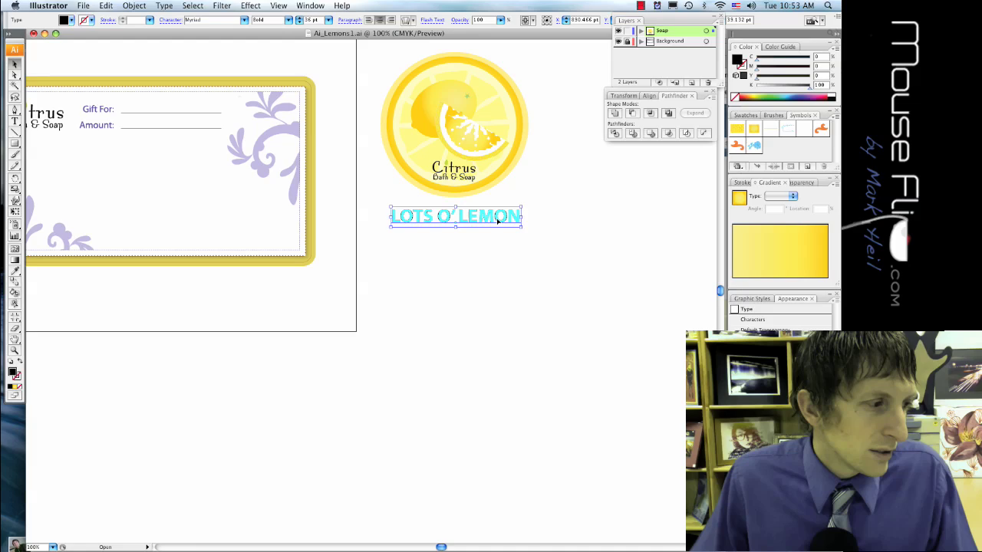
{"action": "key", "text": "Escape"}
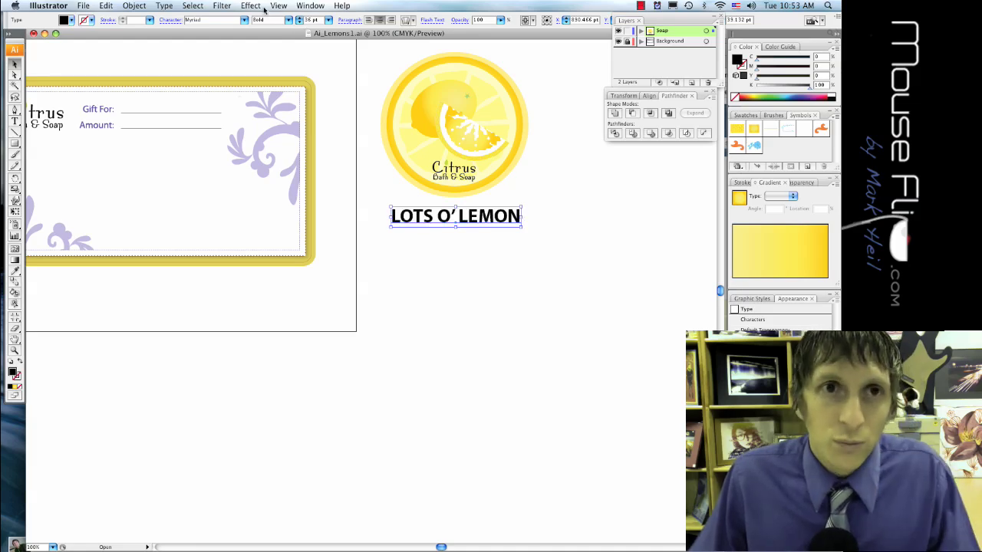
{"action": "left_click", "coordinate": [252, 6]}
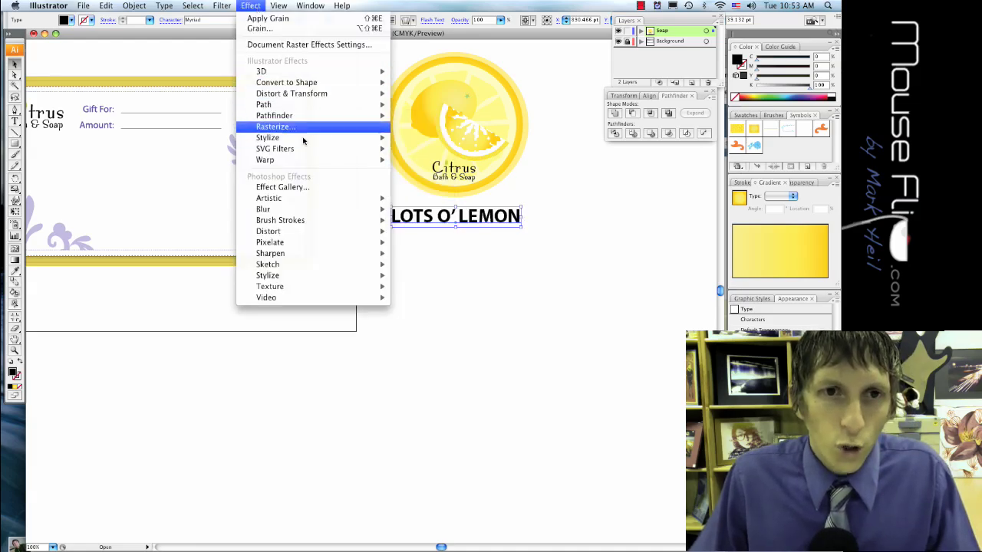
{"action": "mouse_move", "coordinate": [300, 162]}
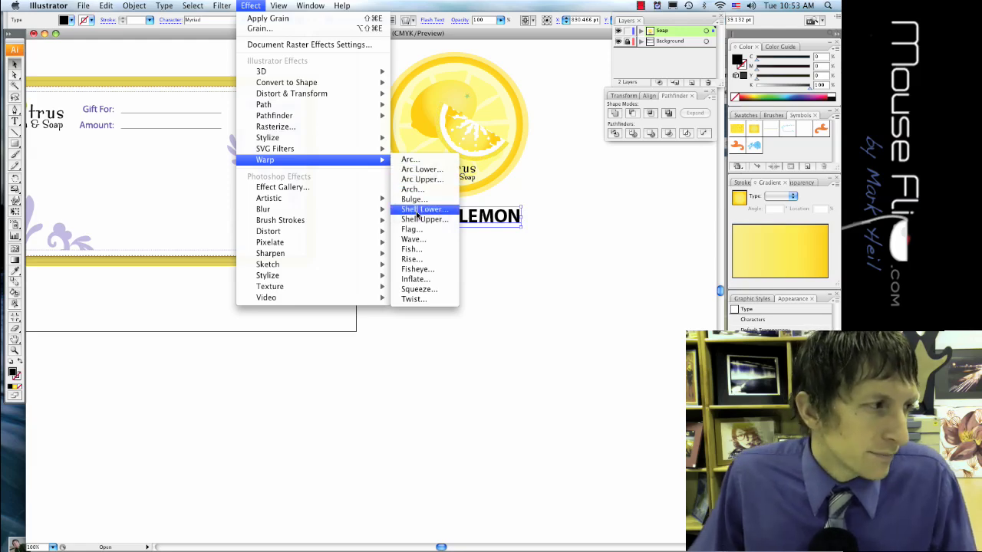
{"action": "left_click", "coordinate": [414, 260]}
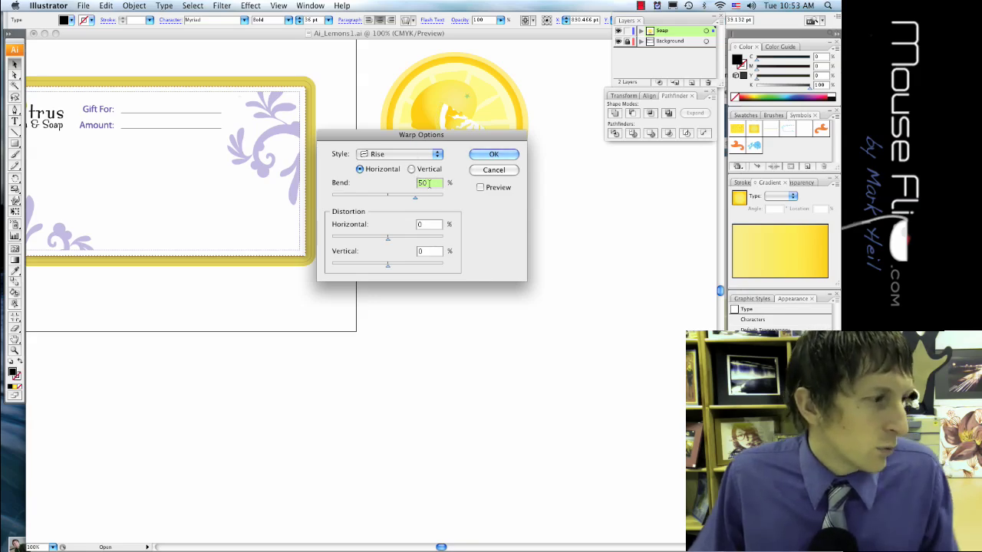
{"action": "type", "text": "9"}
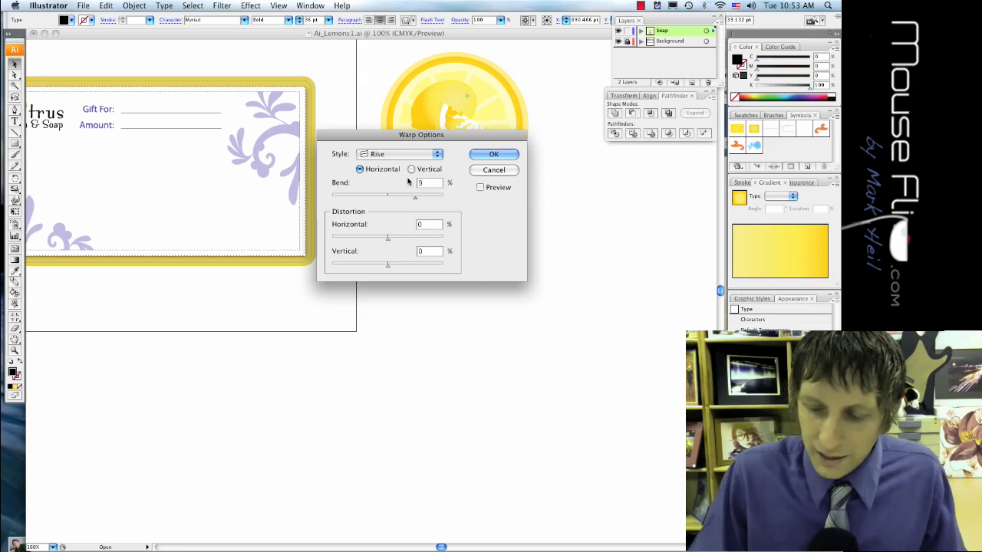
{"action": "type", "text": "0"}
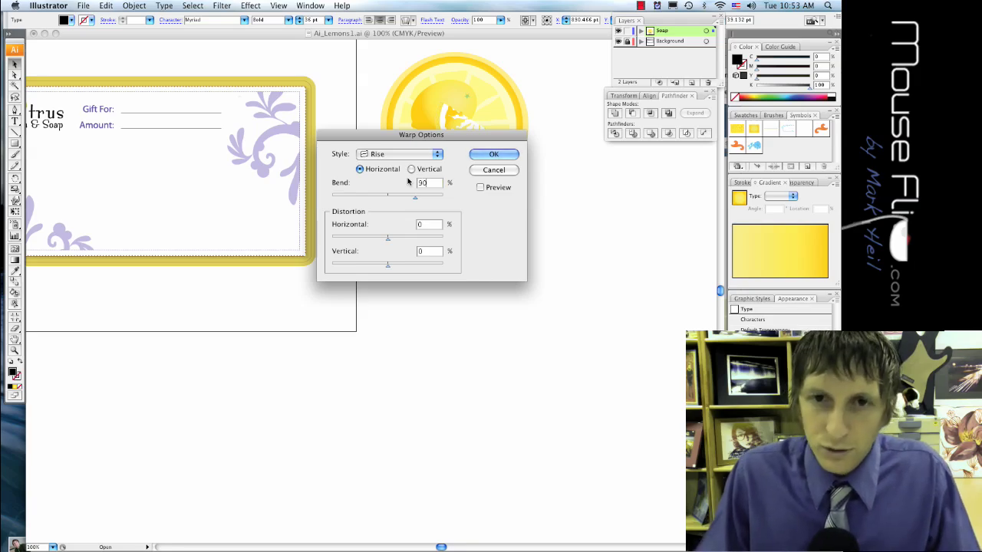
{"action": "key", "text": "Return"}
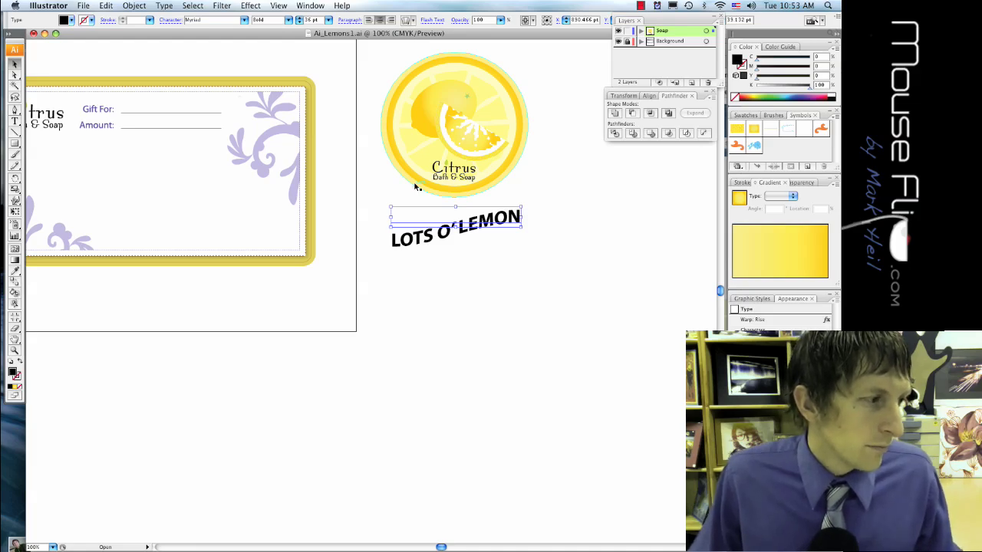
Step: Move the warped LOTS O' LEMON title up onto the lemon logo and deselect it
{"action": "triple_click", "coordinate": [492, 220]}
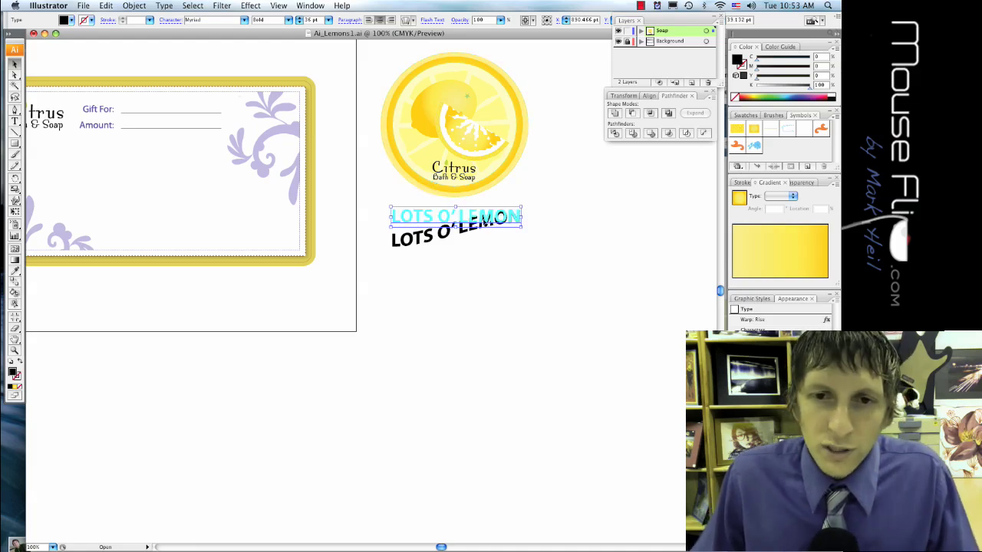
{"action": "left_click_drag", "start_coordinate": [492, 220], "coordinate": [482, 132]}
{"action": "left_click", "coordinate": [474, 213]}
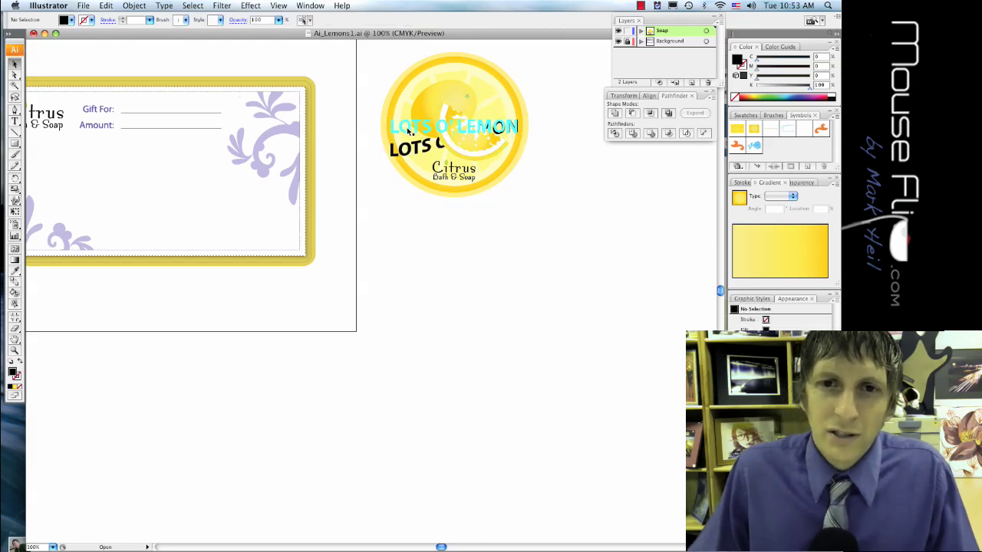
{"action": "left_click", "coordinate": [499, 128]}
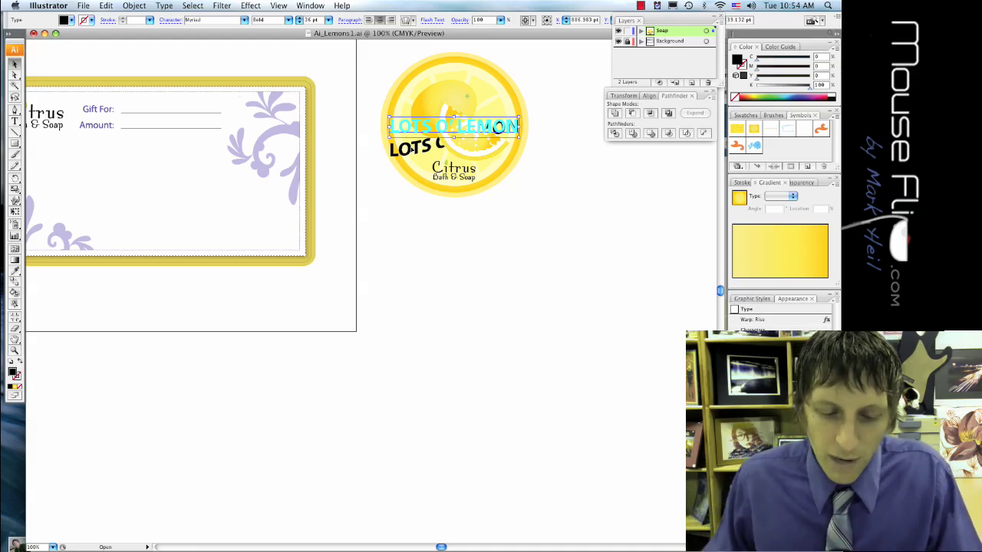
{"action": "key", "text": "Escape"}
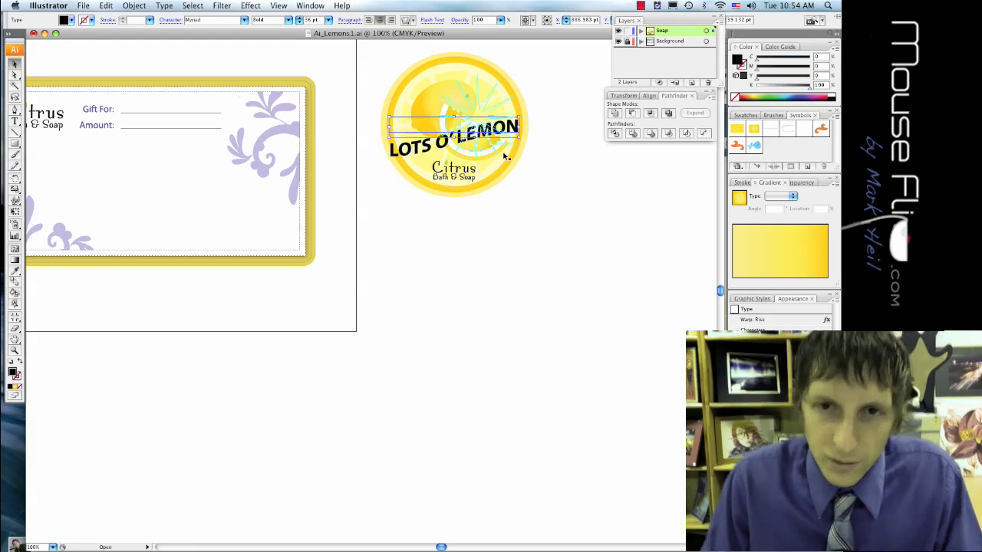
{"action": "left_click", "coordinate": [528, 154]}
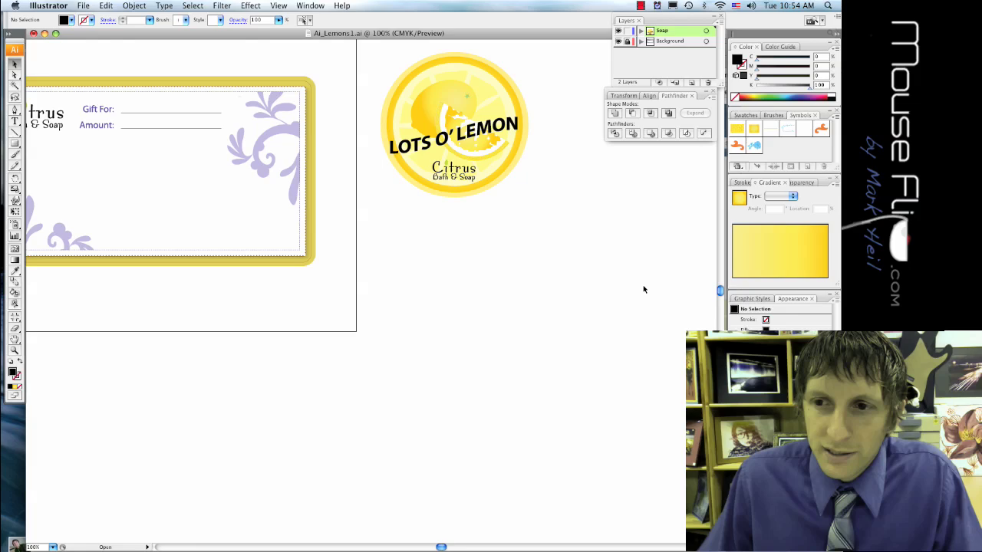
Step: Nudge the title slightly higher and add a new stroke in the Appearance panel
{"action": "mouse_move", "coordinate": [456, 134]}
{"action": "left_mouse_down"}
{"action": "mouse_move", "coordinate": [457, 99]}
{"action": "mouse_move", "coordinate": [456, 131]}
{"action": "left_mouse_up"}
{"action": "left_click", "coordinate": [567, 223]}
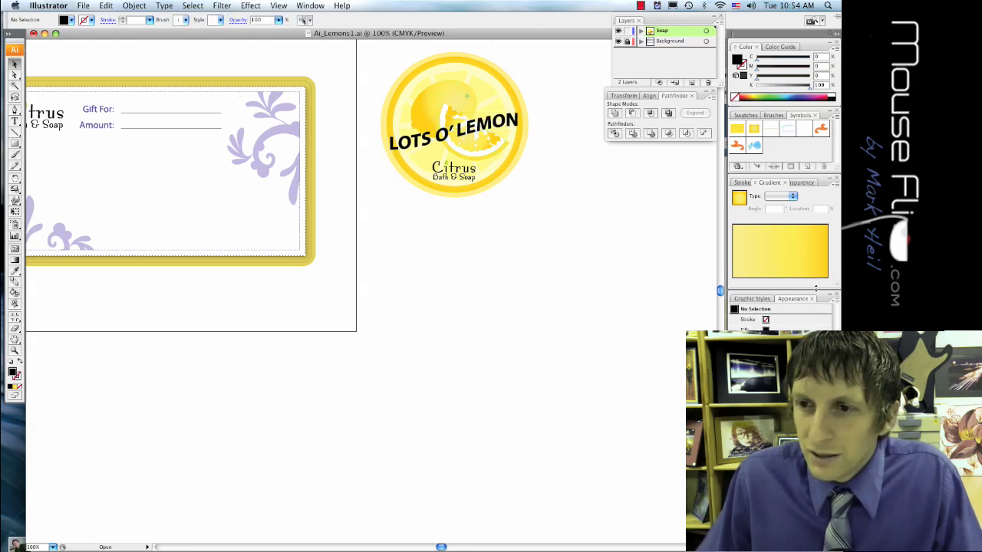
{"action": "left_click_drag", "start_coordinate": [815, 288], "coordinate": [818, 255]}
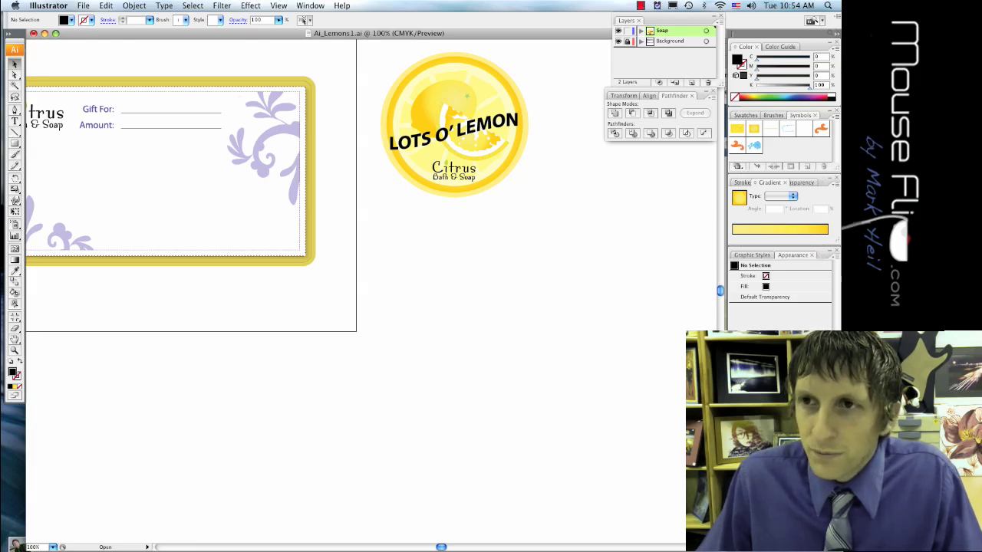
{"action": "left_click", "coordinate": [835, 258]}
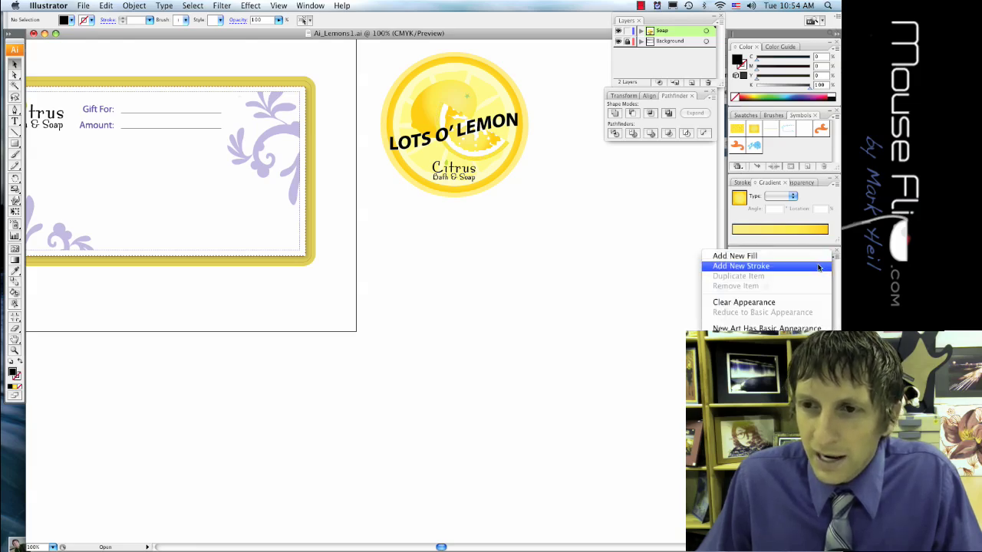
{"action": "left_click", "coordinate": [819, 267]}
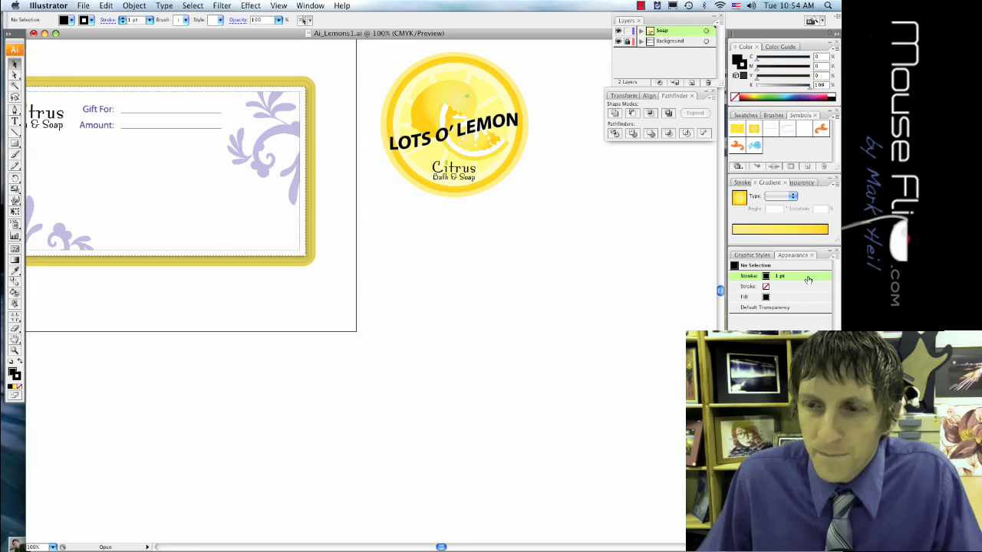
{"action": "key", "text": "F12"}
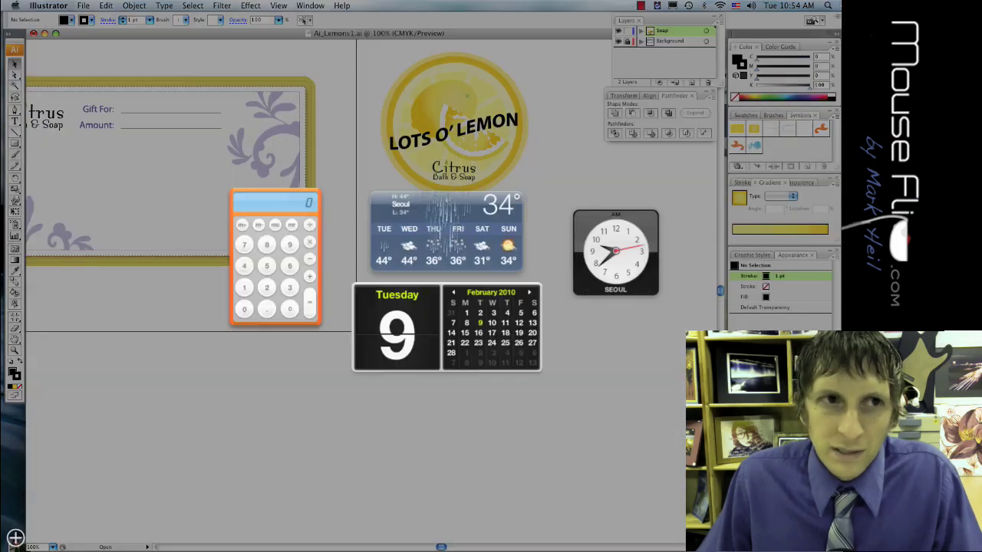
{"action": "key", "text": "F12"}
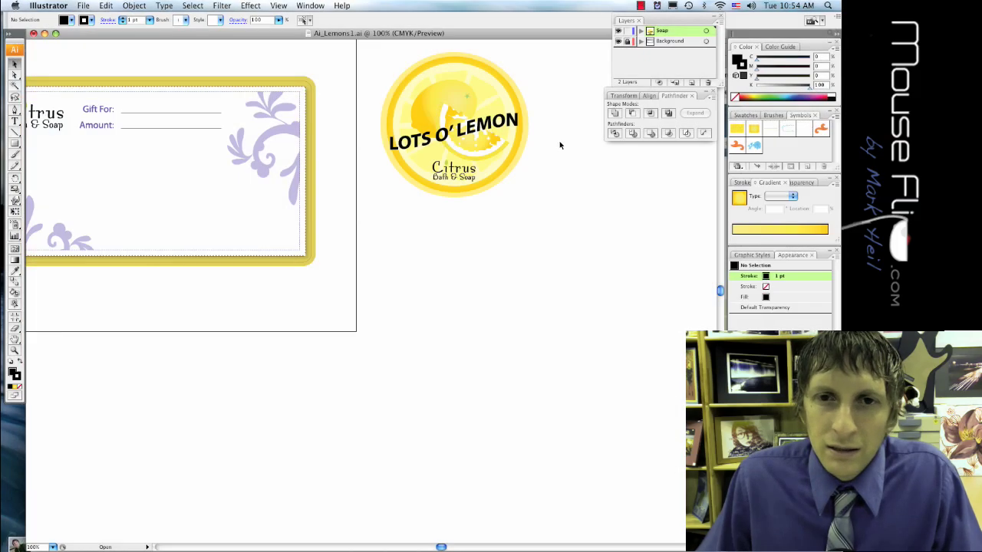
Step: Set the fill colour to white and select the warped LOTS O' LEMON heading
{"action": "left_click", "coordinate": [783, 297]}
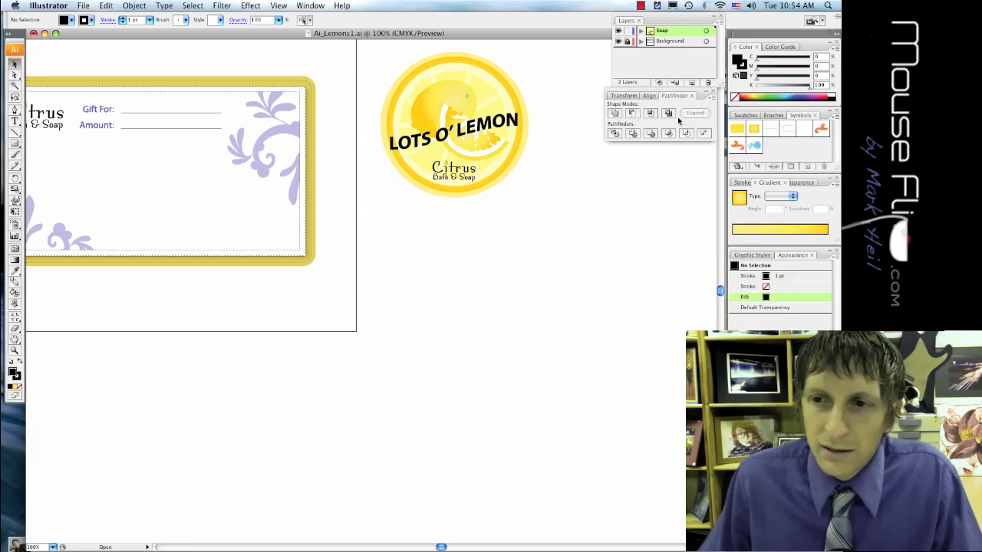
{"action": "left_click", "coordinate": [63, 21]}
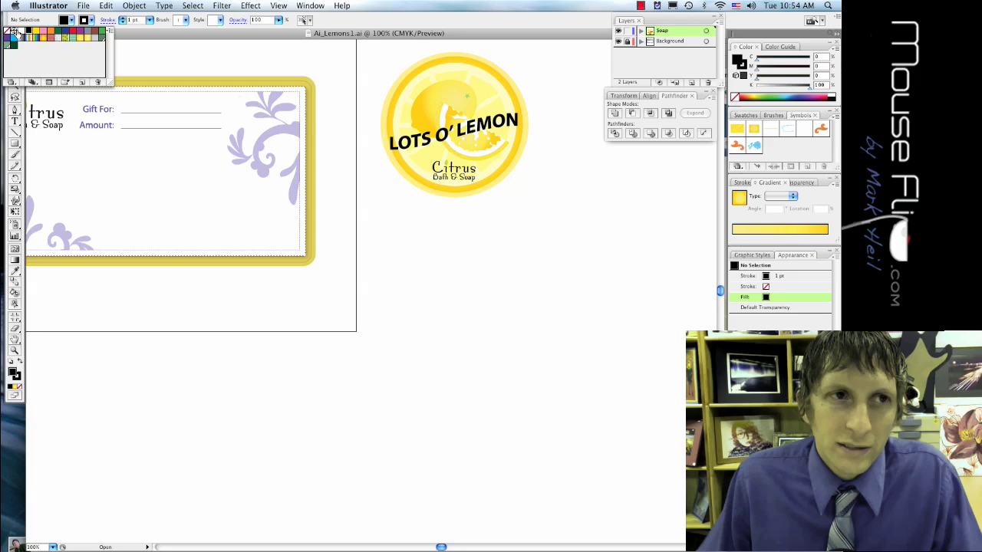
{"action": "left_click", "coordinate": [13, 32]}
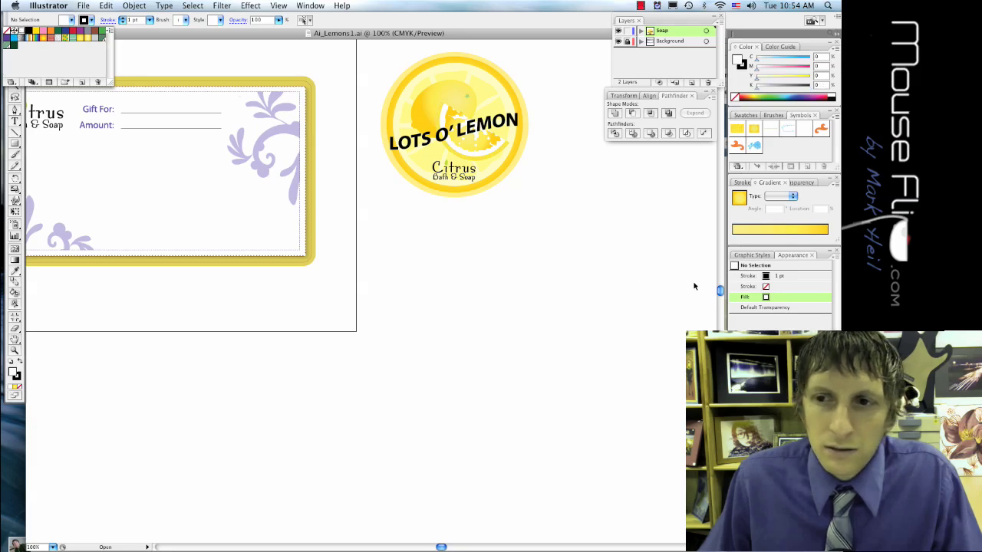
{"action": "left_click", "coordinate": [785, 298]}
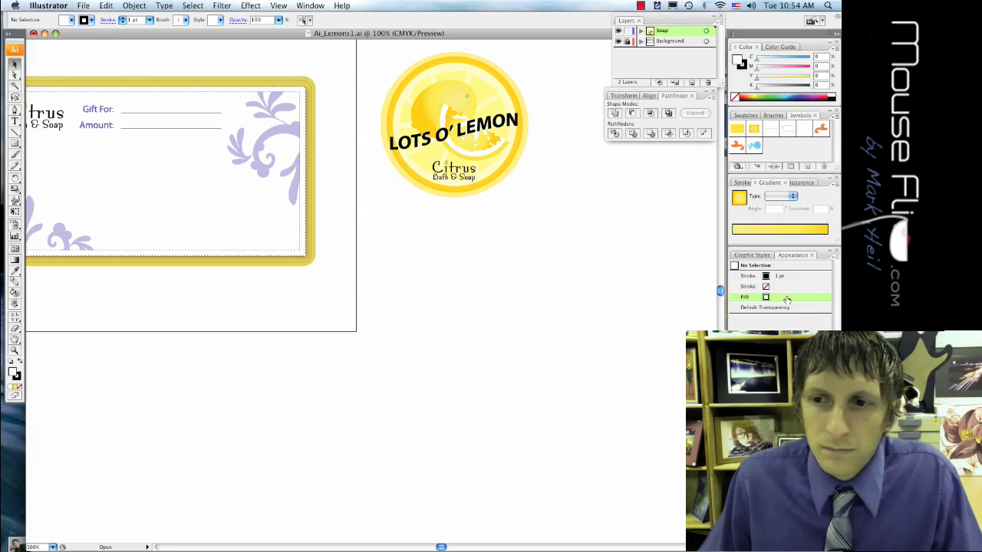
{"action": "left_click", "coordinate": [420, 145]}
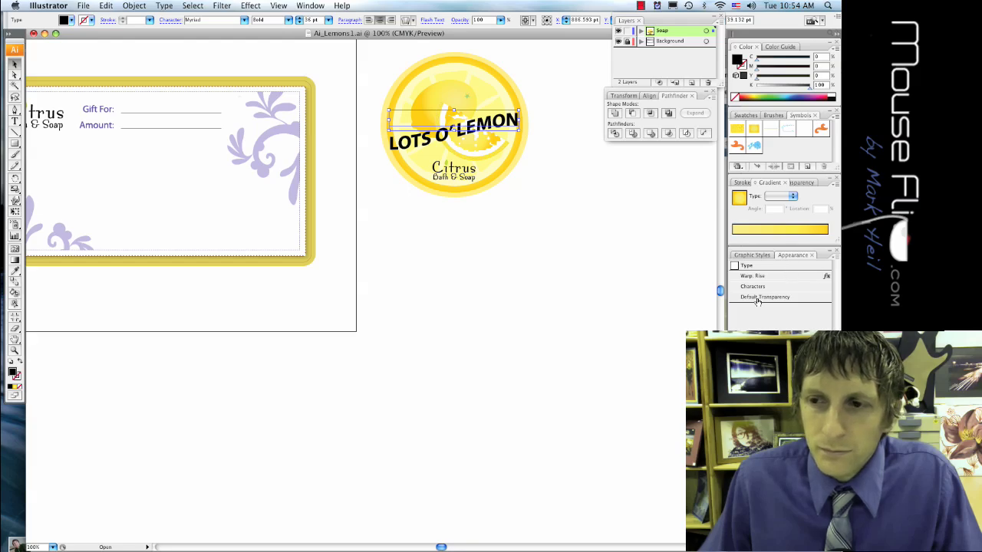
Step: Select the LOTS O' LEMON heading and add a new stroke in the Appearance panel
{"action": "double_click", "coordinate": [428, 147]}
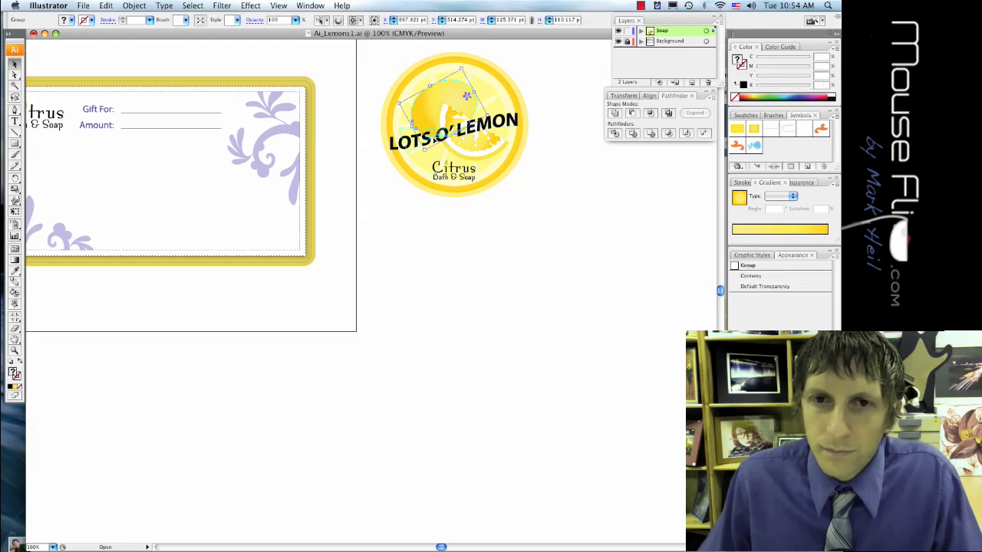
{"action": "key", "text": "super+a"}
{"action": "key", "text": "Escape"}
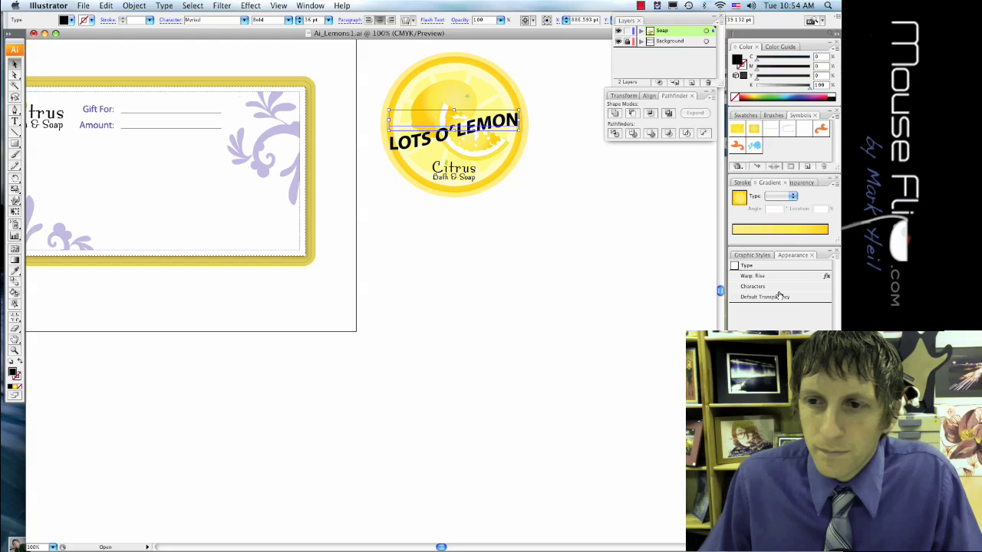
{"action": "left_click", "coordinate": [837, 259]}
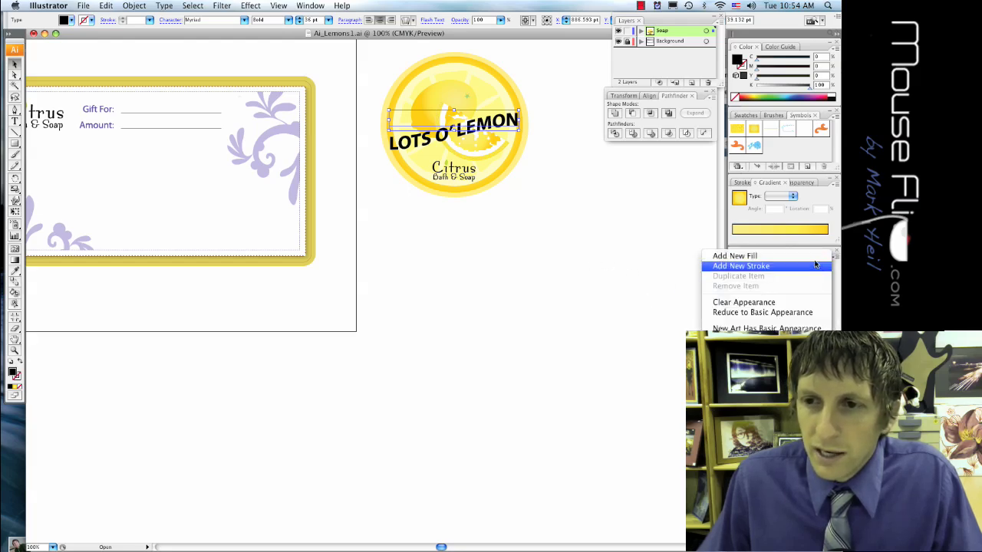
{"action": "left_click", "coordinate": [815, 265]}
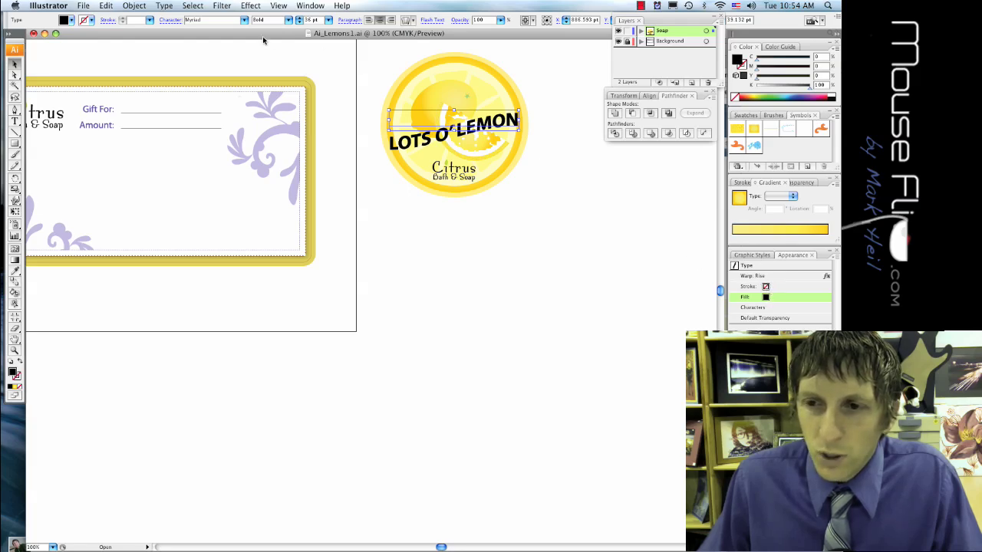
Step: Make the heading's fill white and its stroke black
{"action": "left_click", "coordinate": [68, 22]}
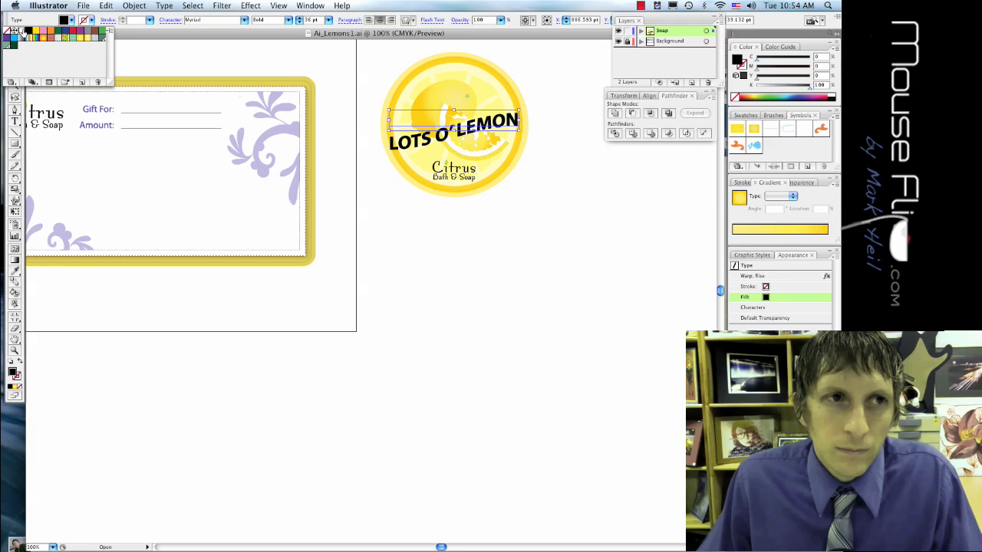
{"action": "left_click", "coordinate": [23, 31]}
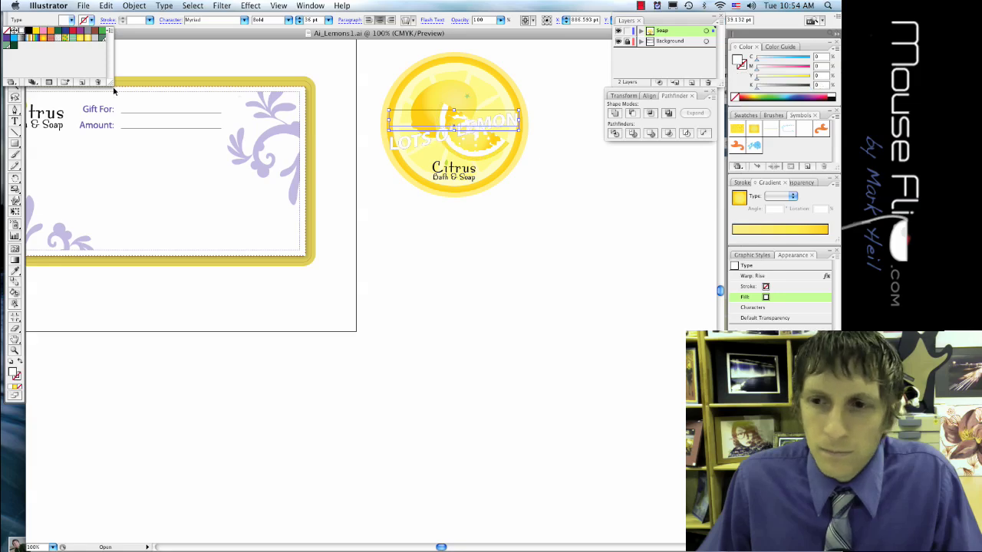
{"action": "left_click", "coordinate": [779, 288]}
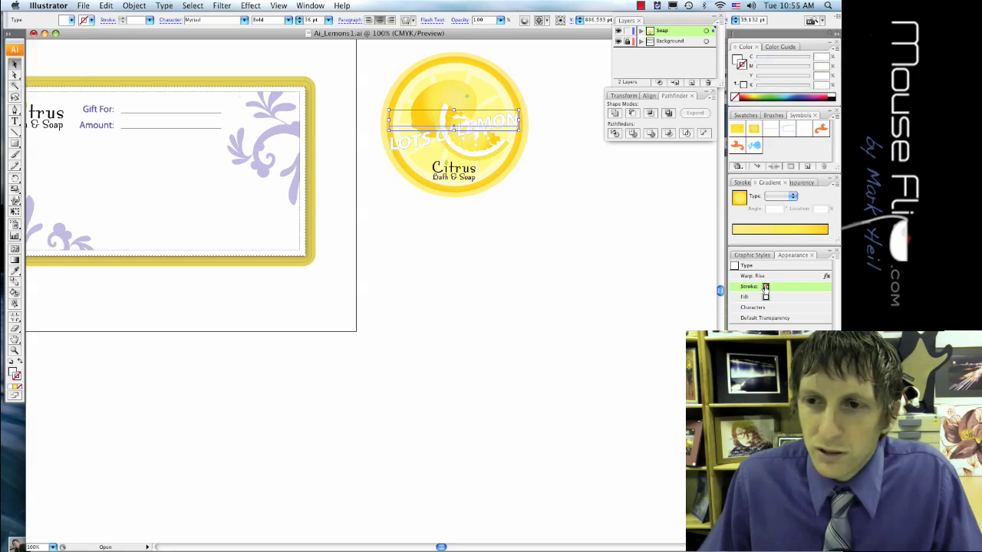
{"action": "left_click", "coordinate": [90, 20]}
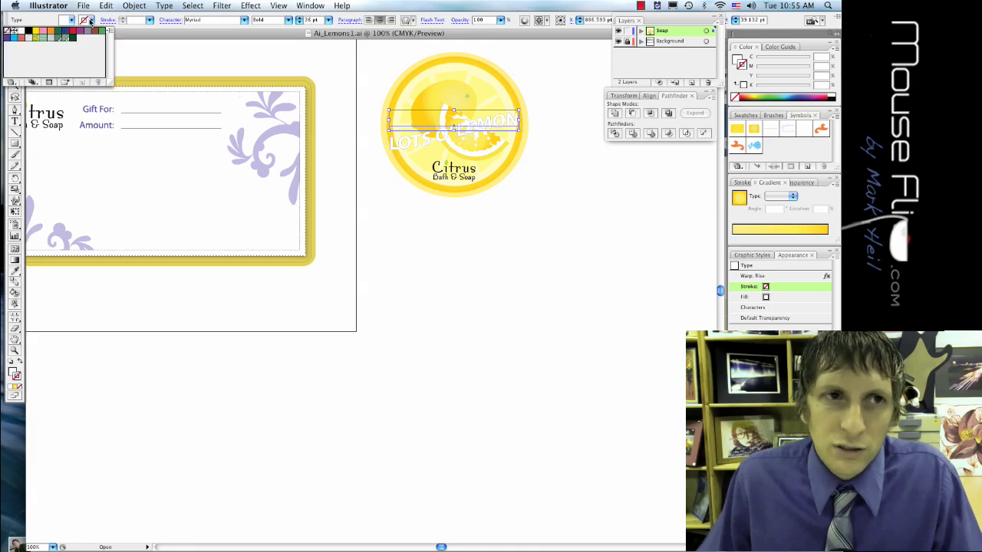
{"action": "left_click", "coordinate": [27, 32]}
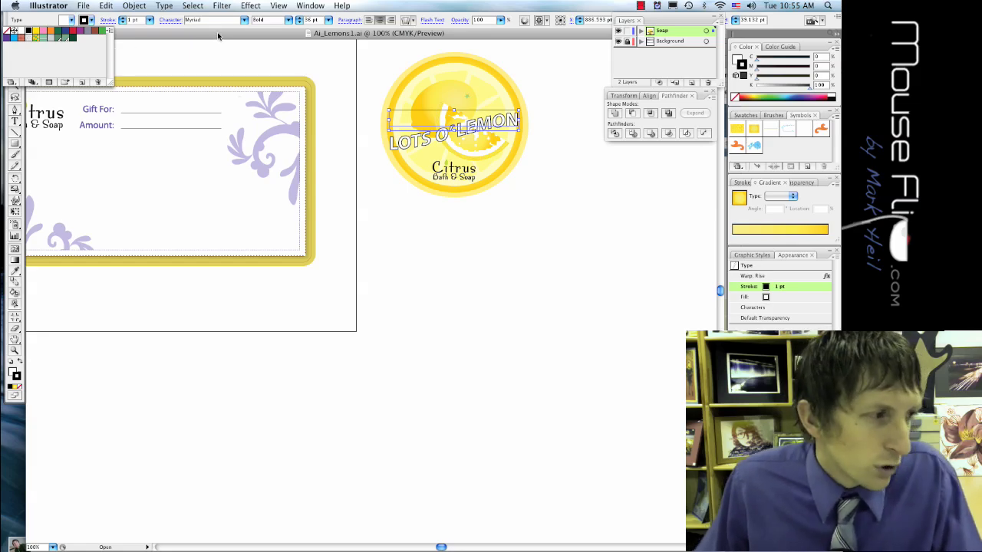
Step: Apply an Offset Path effect of 2 pt to the heading's stroke
{"action": "left_click", "coordinate": [250, 5]}
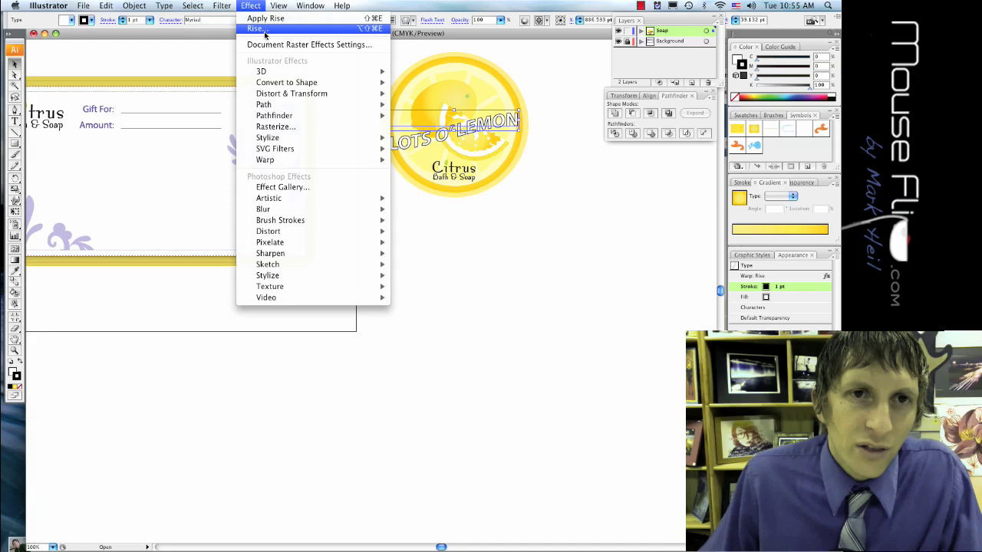
{"action": "mouse_move", "coordinate": [288, 117]}
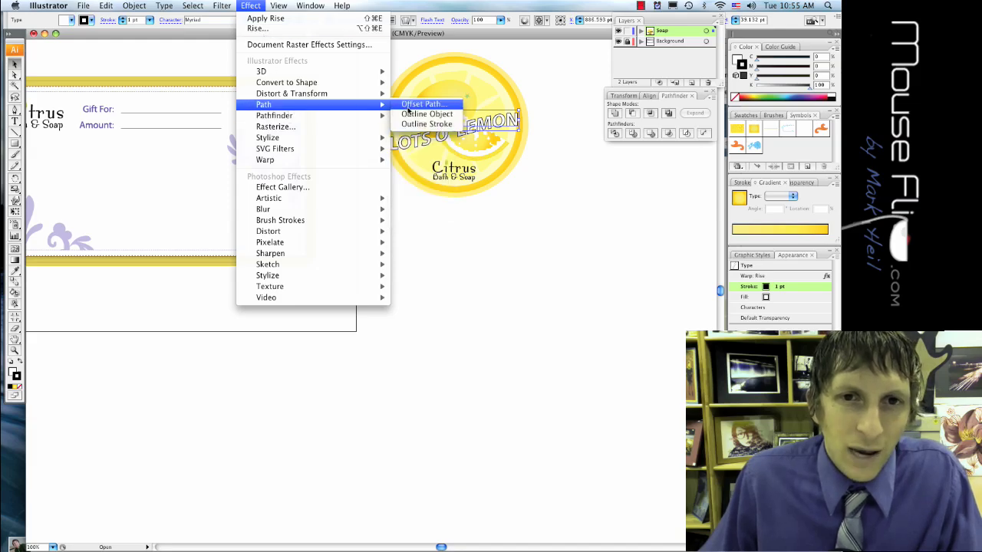
{"action": "left_click", "coordinate": [421, 104]}
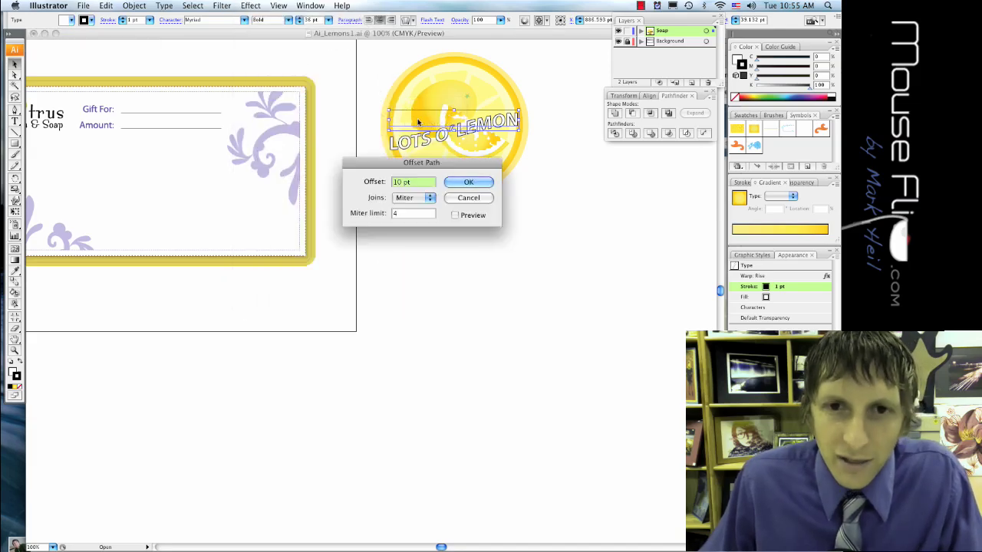
{"action": "left_click", "coordinate": [394, 182]}
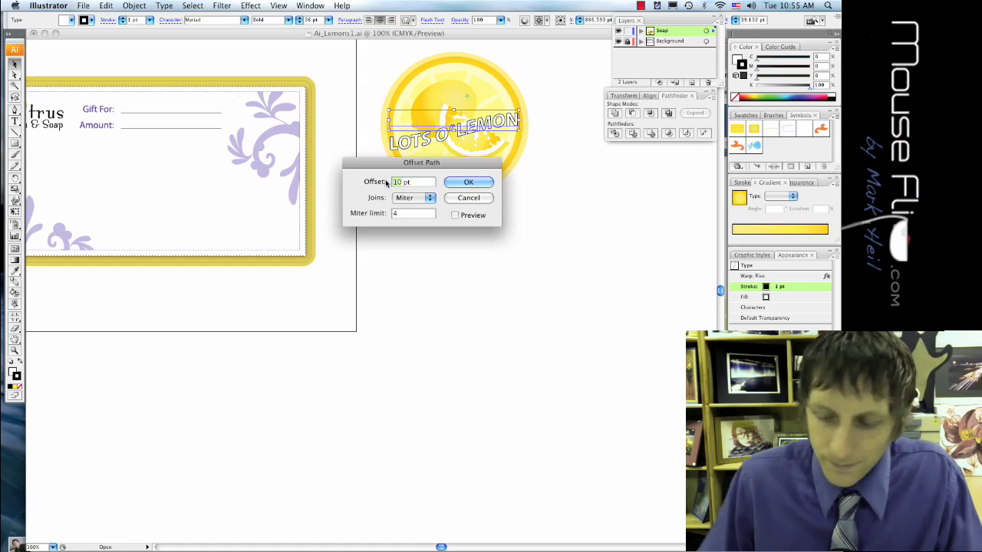
{"action": "key", "text": "Delete"}
{"action": "key", "text": "Delete"}
{"action": "type", "text": "2"}
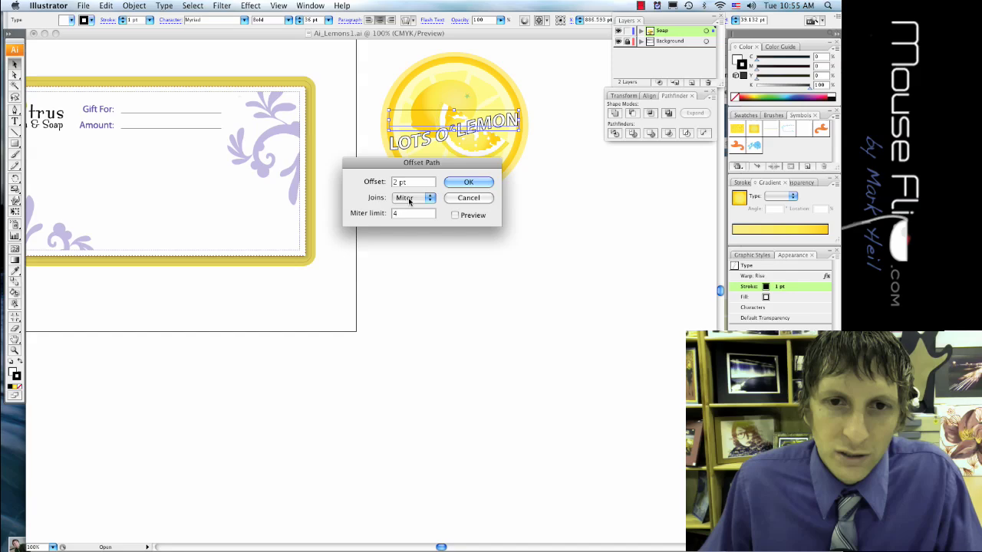
{"action": "left_click", "coordinate": [469, 183]}
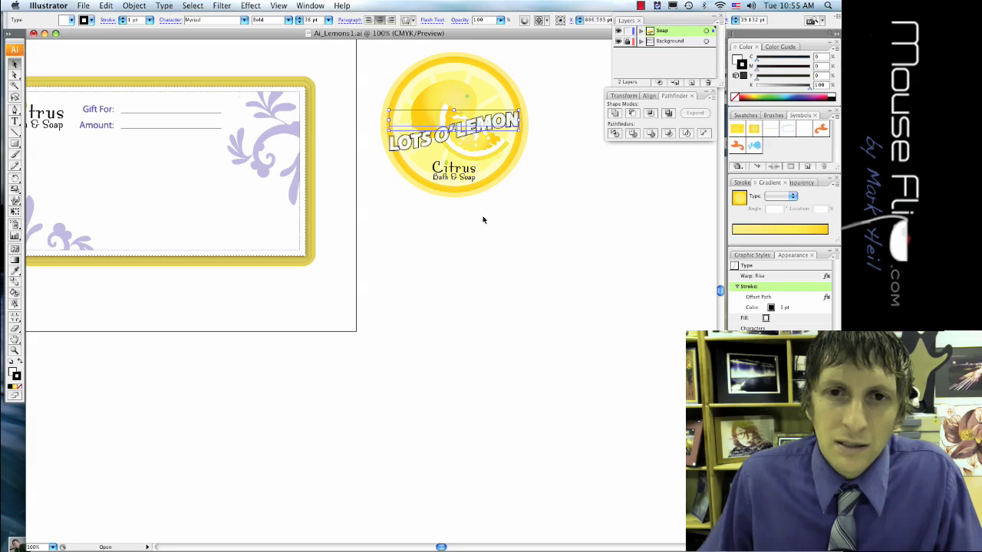
Step: Deselect to check the offset, then reselect the warped heading for editing
{"action": "left_click", "coordinate": [483, 220]}
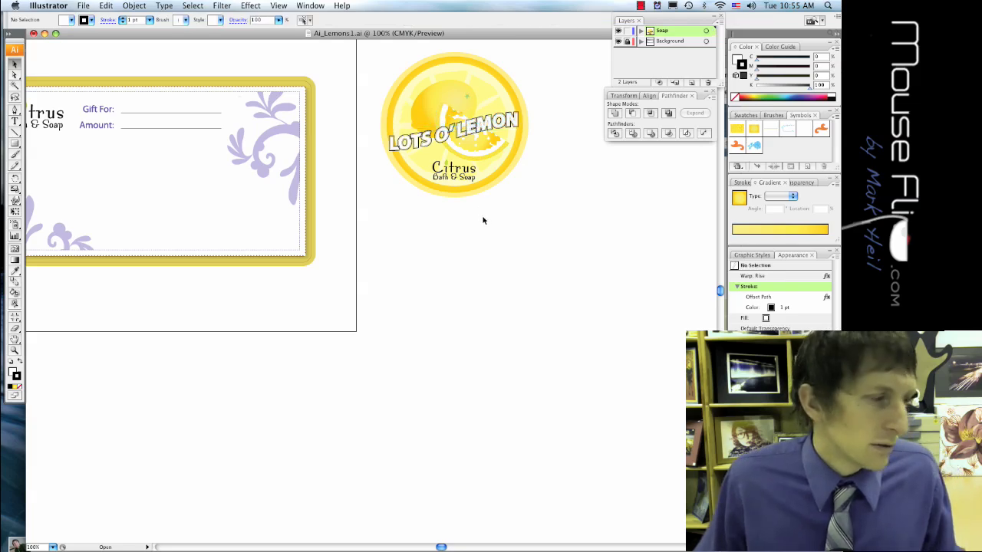
{"action": "key", "text": "super+z"}
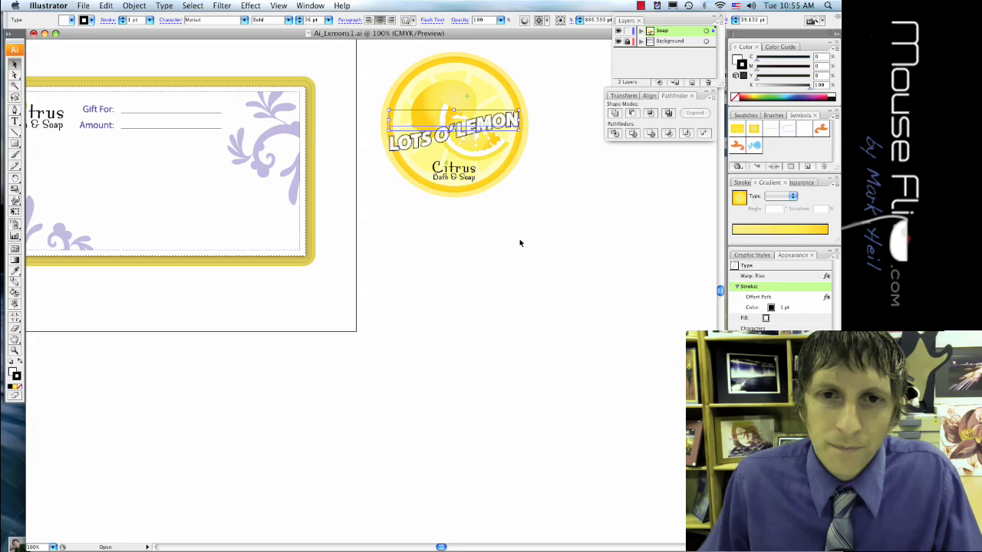
{"action": "scroll", "coordinate": [485, 182], "scroll_direction": "up", "scroll_amount": 3}
{"action": "double_click", "coordinate": [486, 182]}
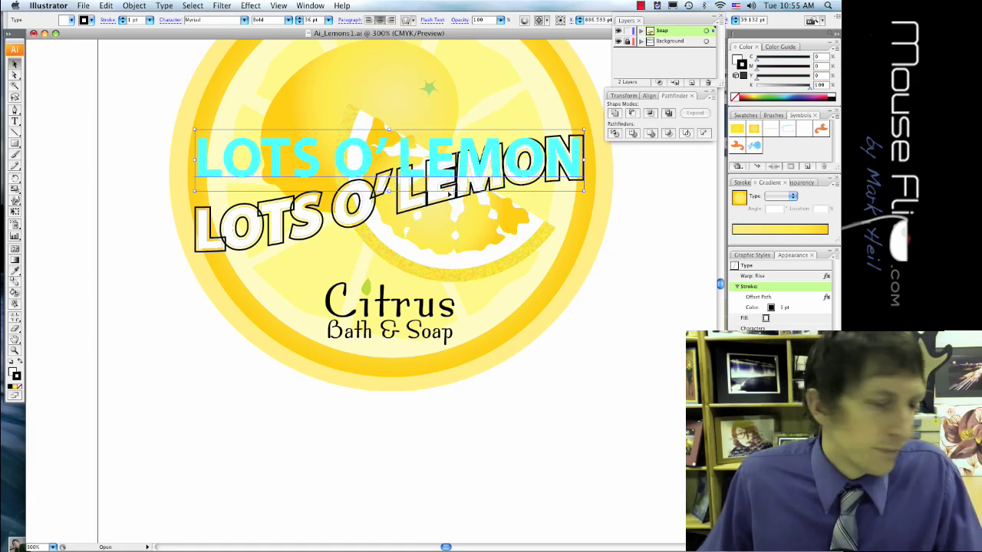
Step: Change the heading's fill to black and deselect to view the solid lettering
{"action": "left_click", "coordinate": [765, 319]}
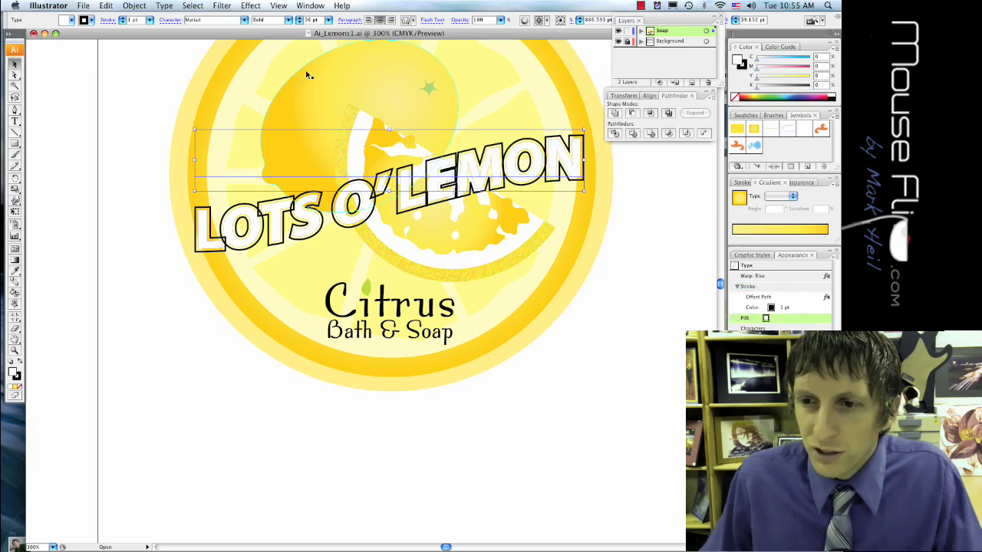
{"action": "left_click", "coordinate": [71, 21]}
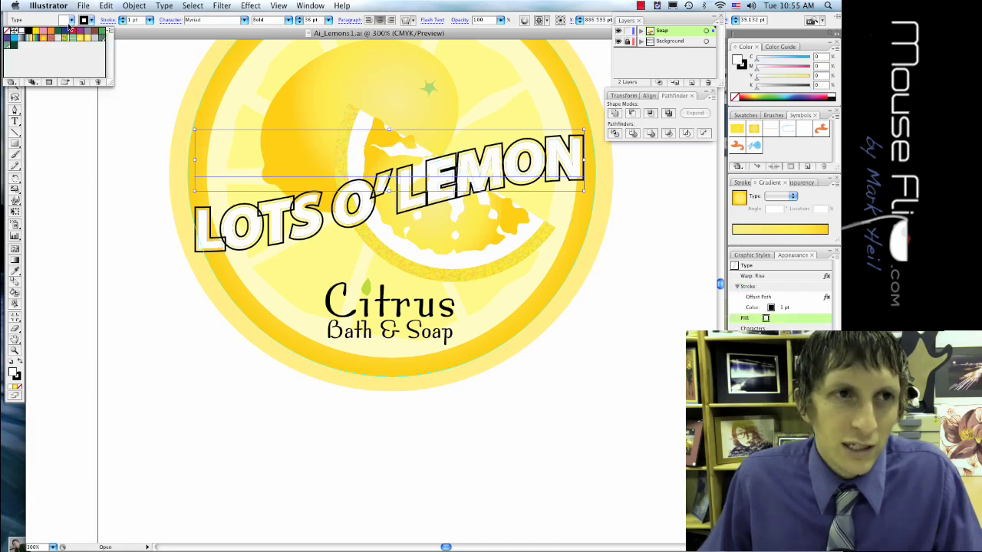
{"action": "left_click", "coordinate": [29, 32]}
{"action": "left_click", "coordinate": [44, 161]}
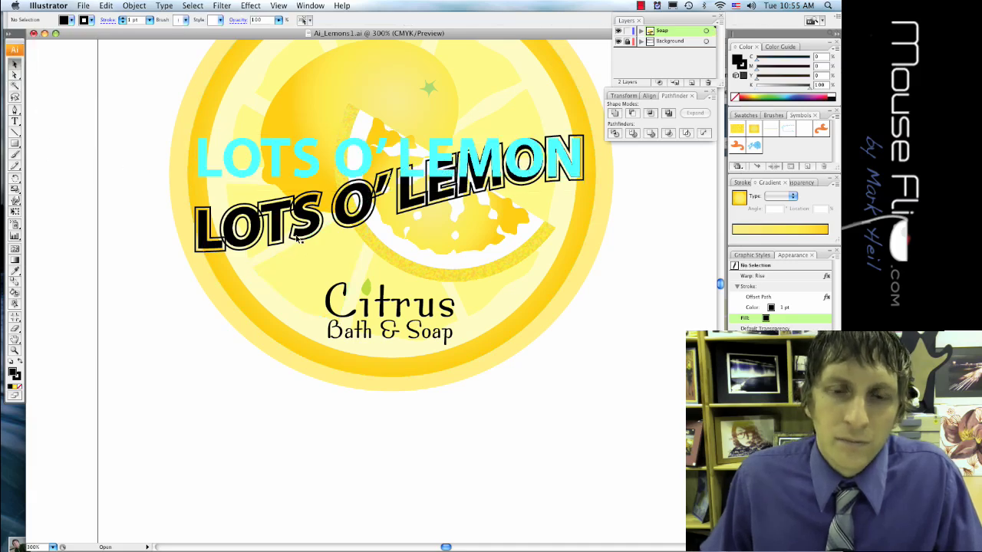
{"action": "scroll", "coordinate": [299, 239], "scroll_direction": "down", "scroll_amount": 1}
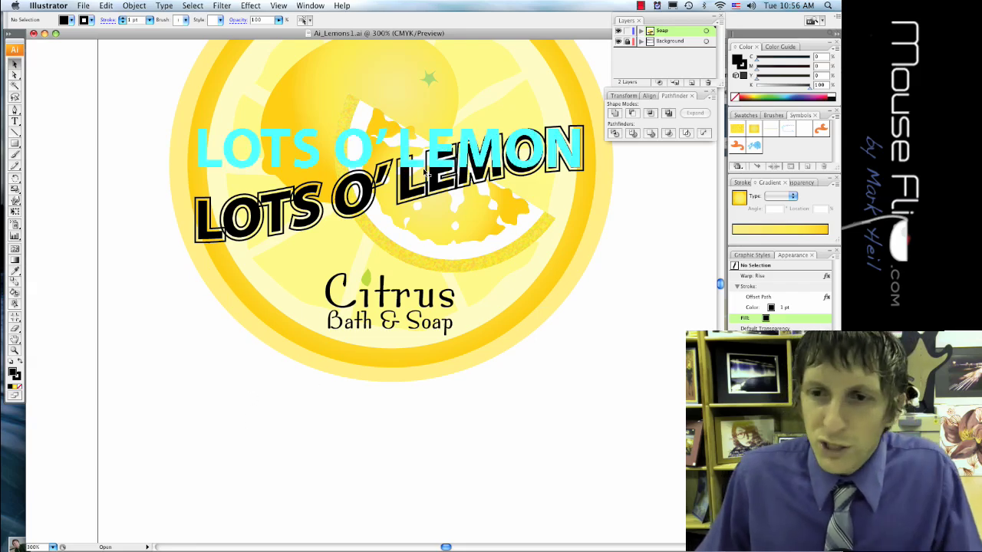
Step: Add a Drop Shadow to the LOTS O' LEMON title with an orange shadow colour
{"action": "left_click", "coordinate": [342, 159]}
{"action": "left_click", "coordinate": [251, 6]}
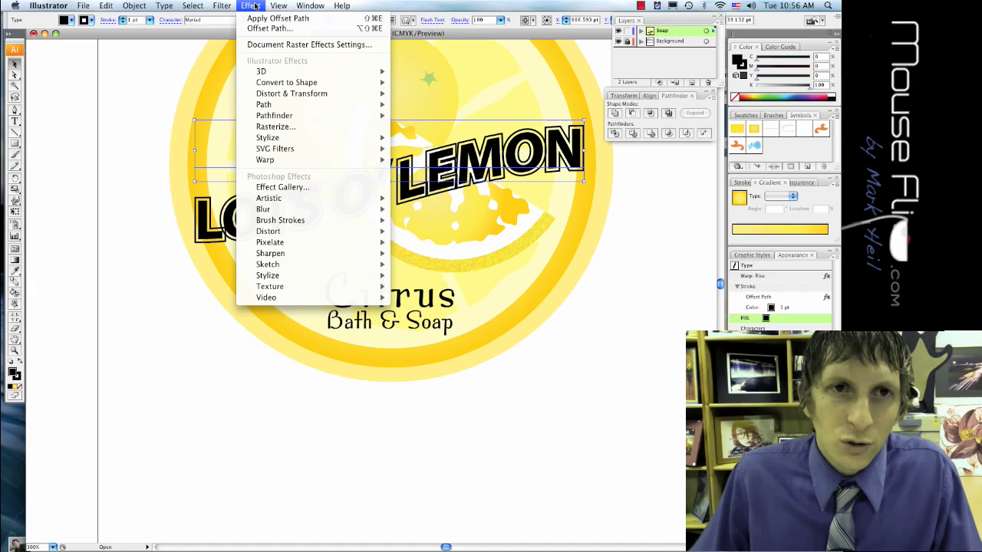
{"action": "mouse_move", "coordinate": [329, 140]}
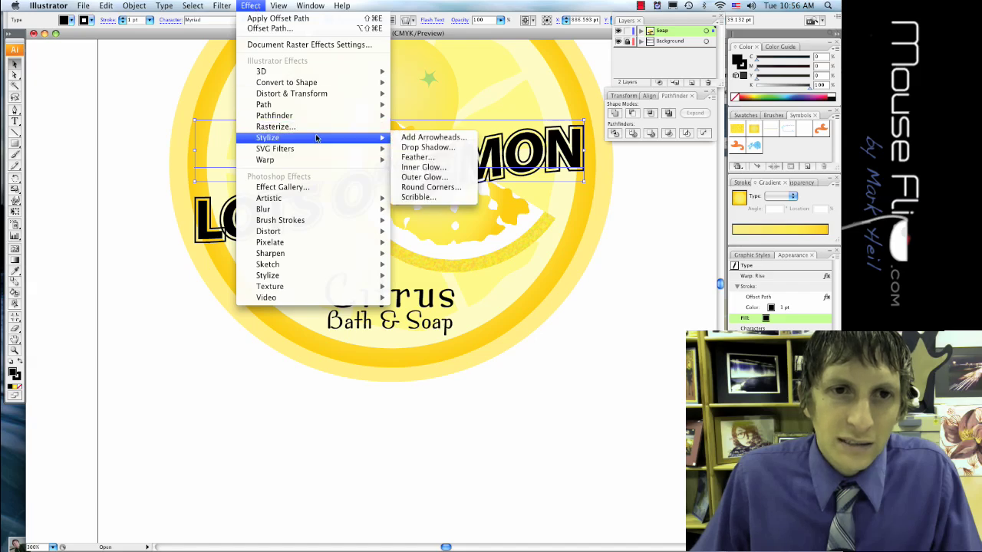
{"action": "left_click", "coordinate": [410, 148]}
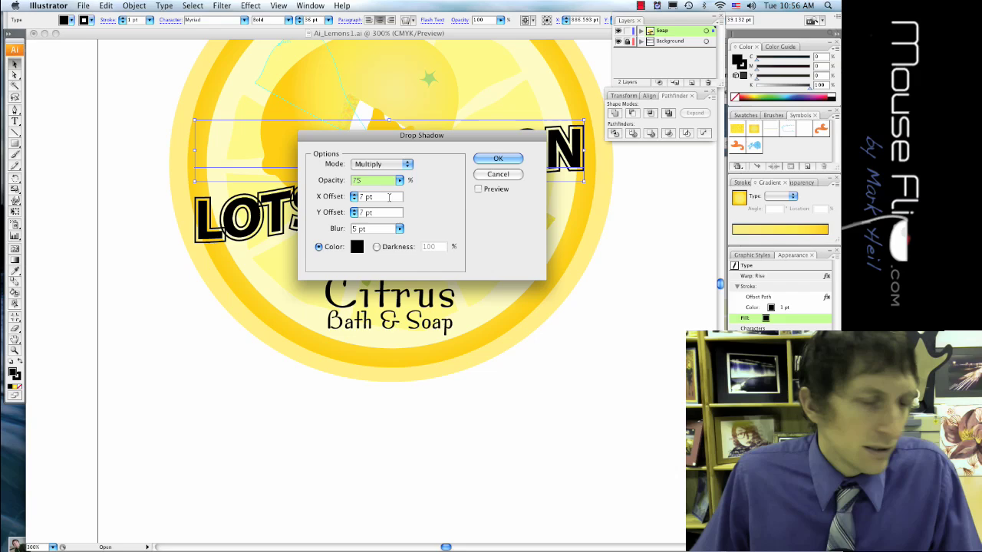
{"action": "left_click", "coordinate": [359, 245]}
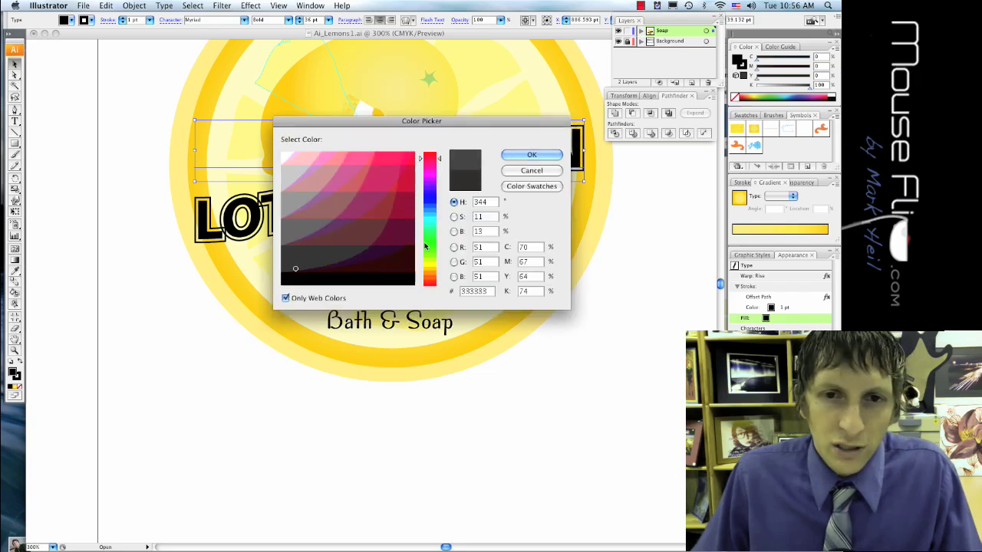
{"action": "left_click_drag", "start_coordinate": [426, 265], "coordinate": [430, 278]}
{"action": "left_click", "coordinate": [405, 188]}
{"action": "left_click", "coordinate": [531, 154]}
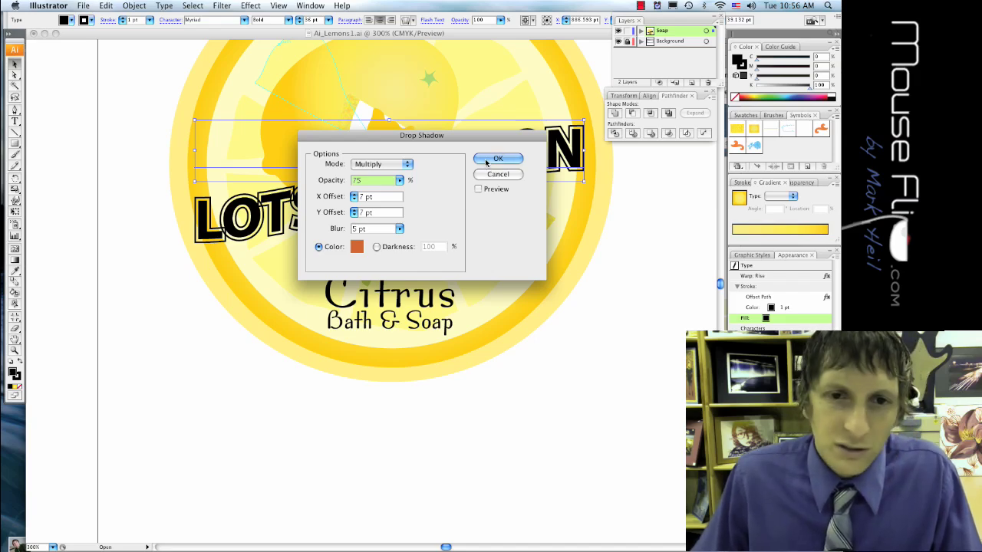
Step: Set the shadow's X and Y offsets to 4 pt and apply it
{"action": "double_click", "coordinate": [365, 196]}
{"action": "type", "text": "4"}
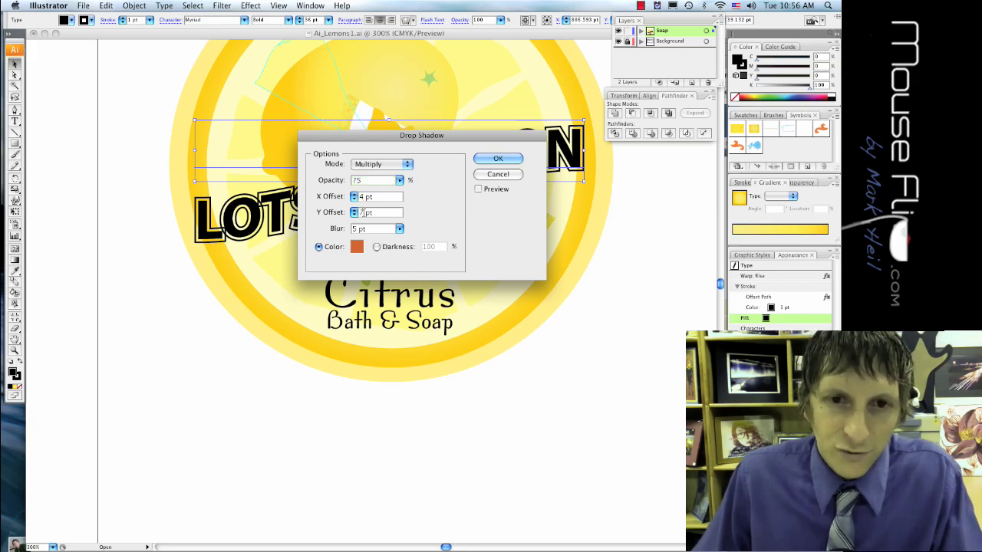
{"action": "double_click", "coordinate": [360, 213]}
{"action": "type", "text": "4"}
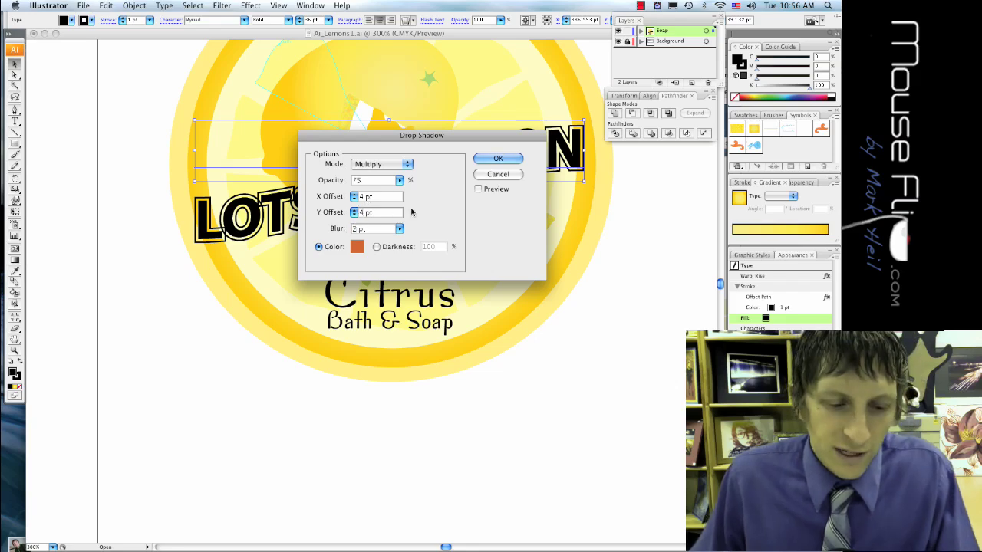
{"action": "left_click", "coordinate": [488, 161]}
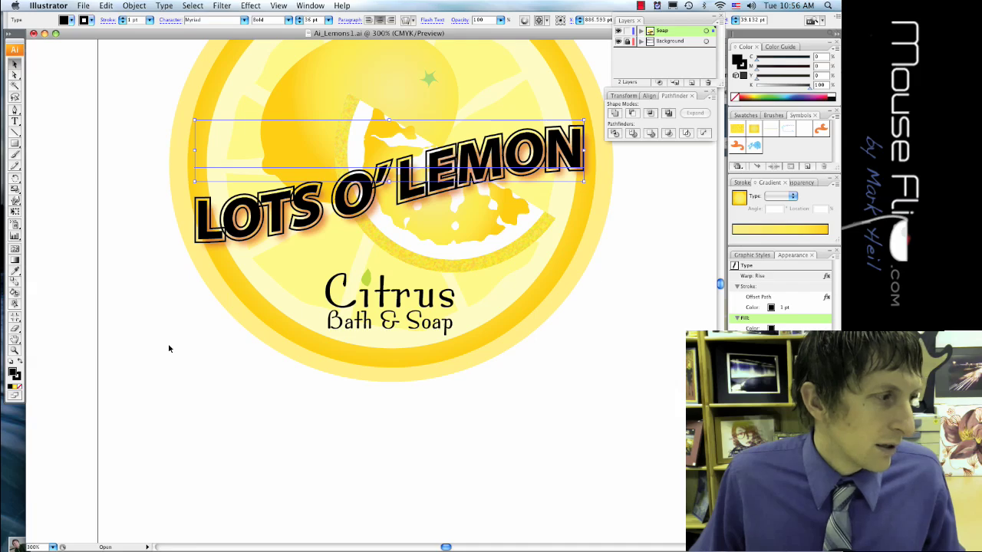
Step: Marquee-select all the lemon badge artwork and group it
{"action": "scroll", "coordinate": [350, 401], "scroll_direction": "up", "scroll_amount": 3}
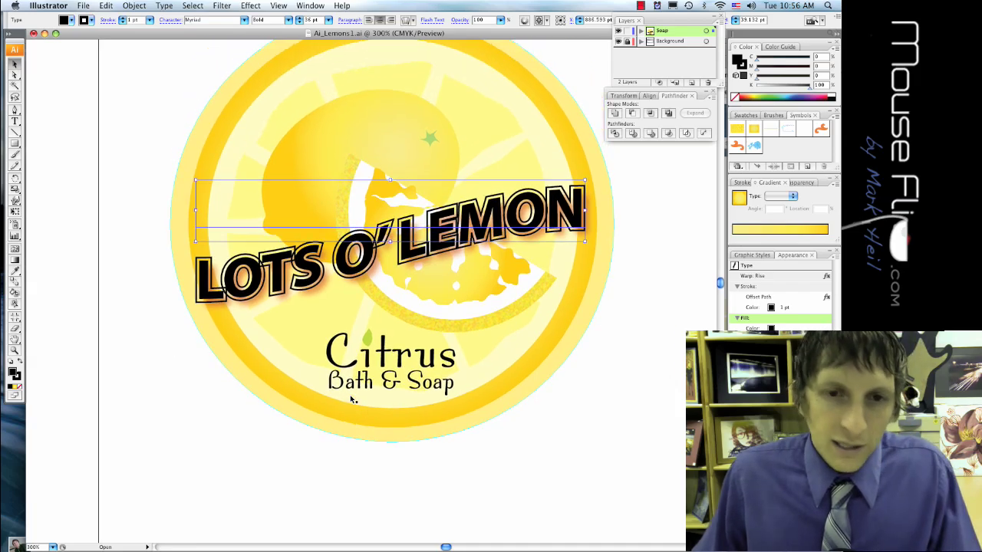
{"action": "left_click_drag", "start_coordinate": [158, 61], "coordinate": [588, 469]}
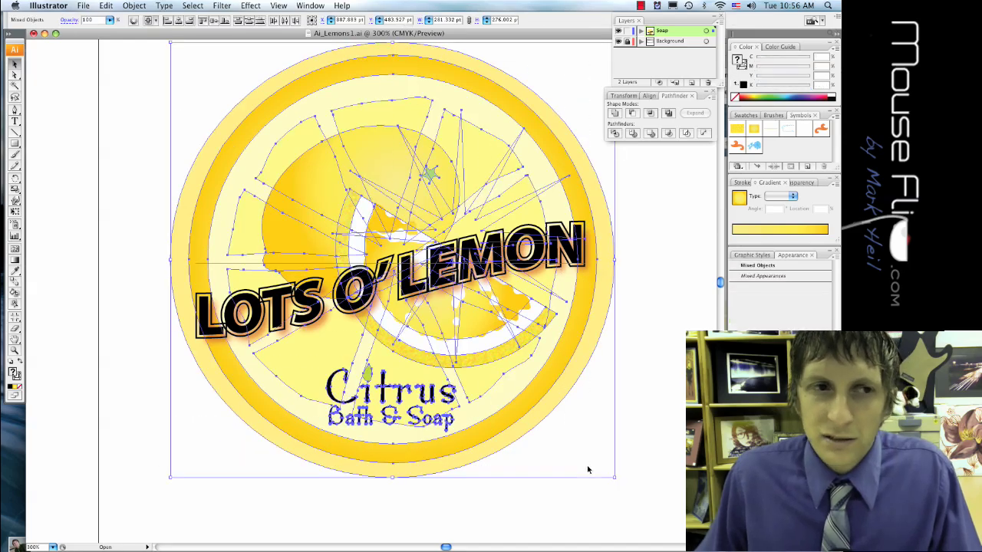
{"action": "key", "text": "super+shift+b"}
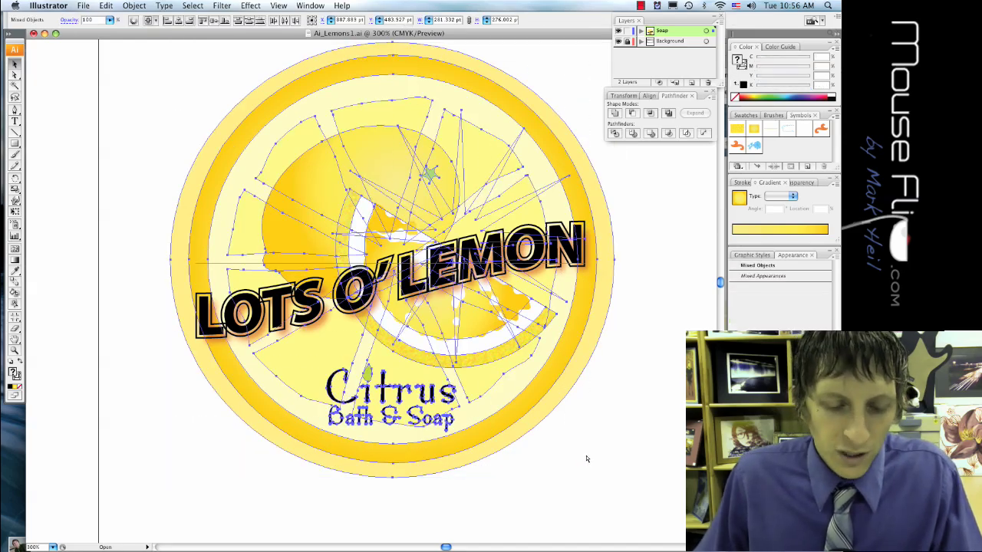
{"action": "key", "text": "super+h"}
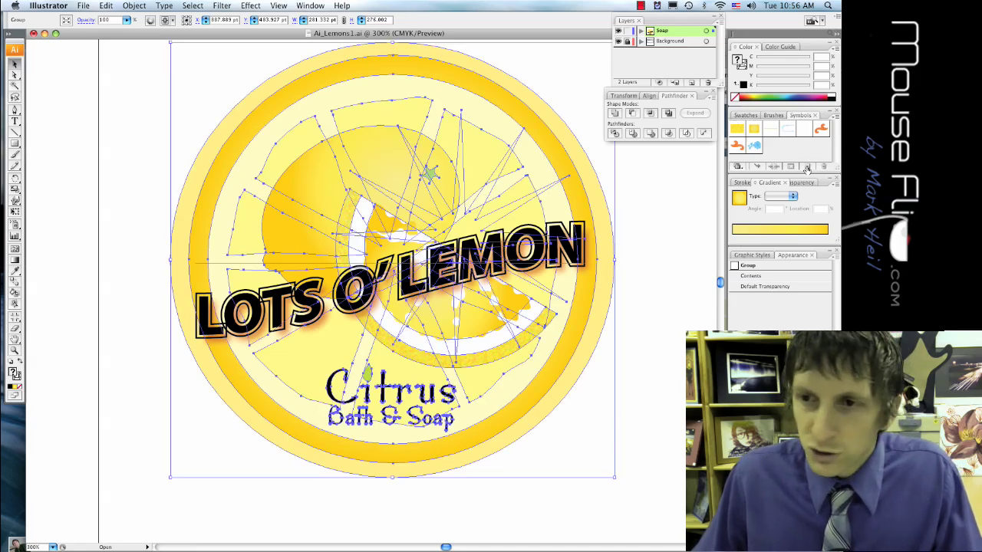
Step: Save the badge group as a Graphic symbol named lotslemons
{"action": "left_click", "coordinate": [807, 167]}
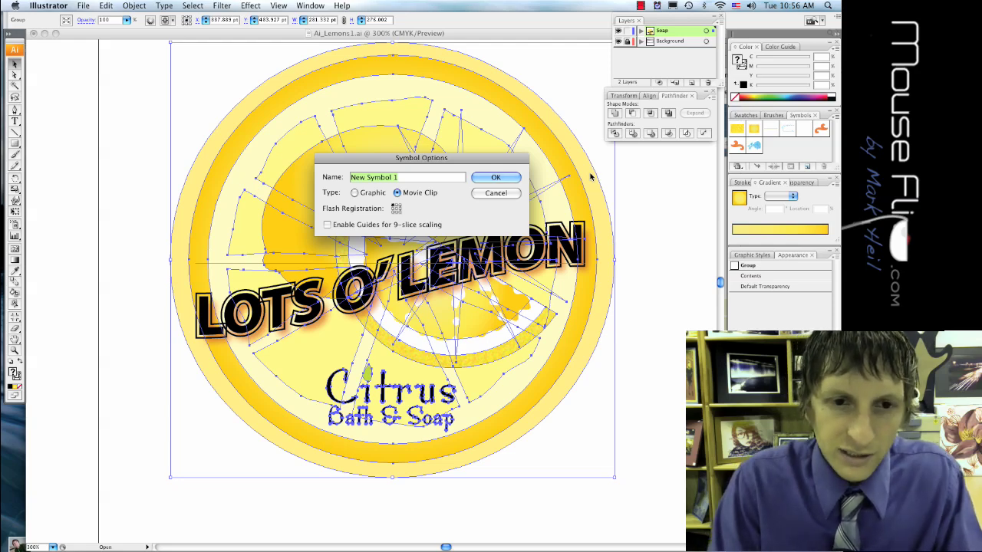
{"action": "key", "text": "BackSpace"}
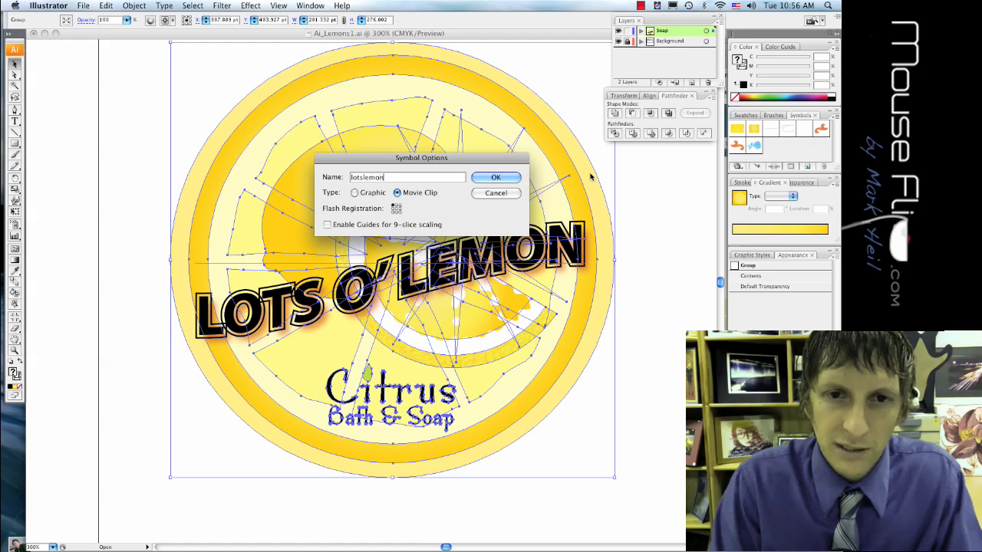
{"action": "left_click", "coordinate": [355, 194]}
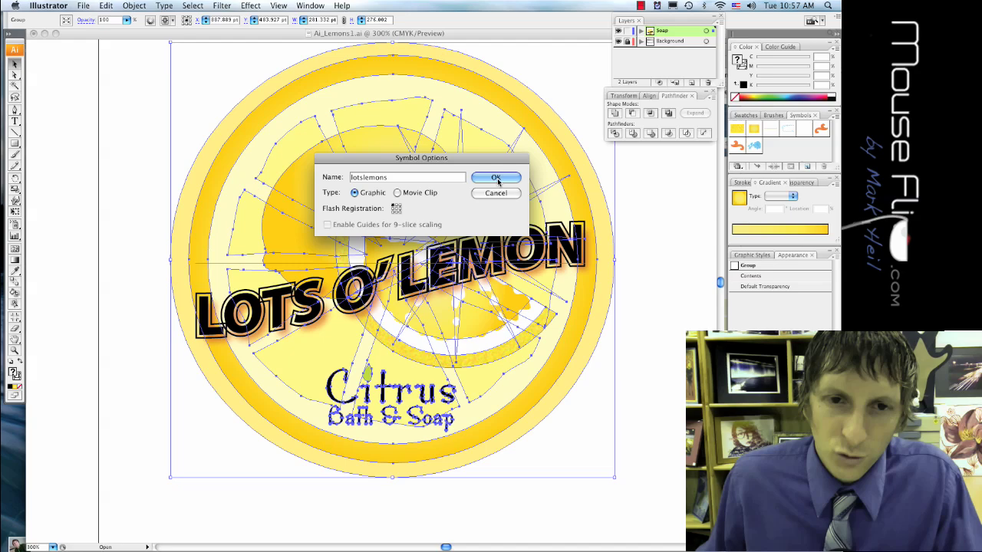
{"action": "key", "text": "Return"}
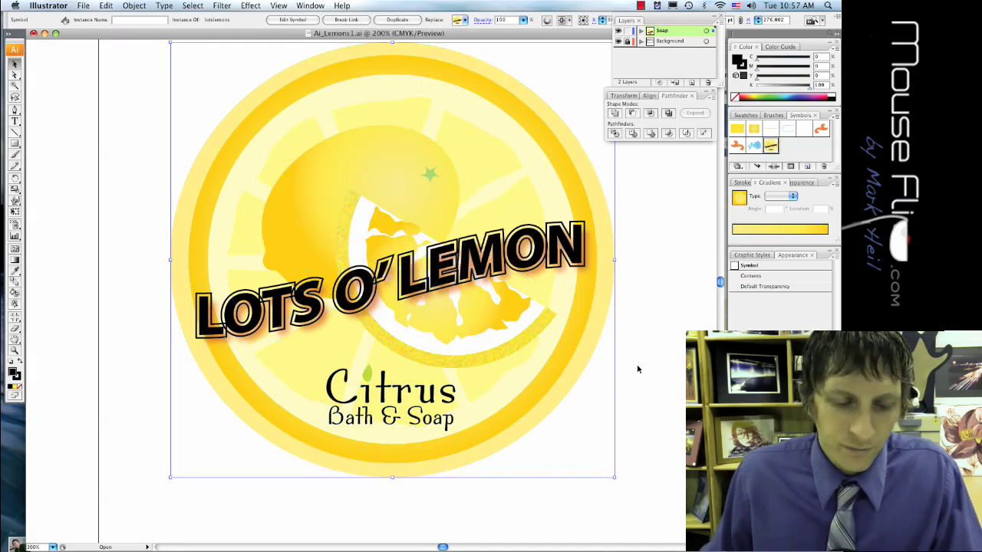
Step: Delete the badge, bring the Citrus gift card into view, and switch to the Ellipse Tool
{"action": "scroll", "coordinate": [636, 369], "scroll_direction": "down", "scroll_amount": 2}
{"action": "key", "text": "Delete"}
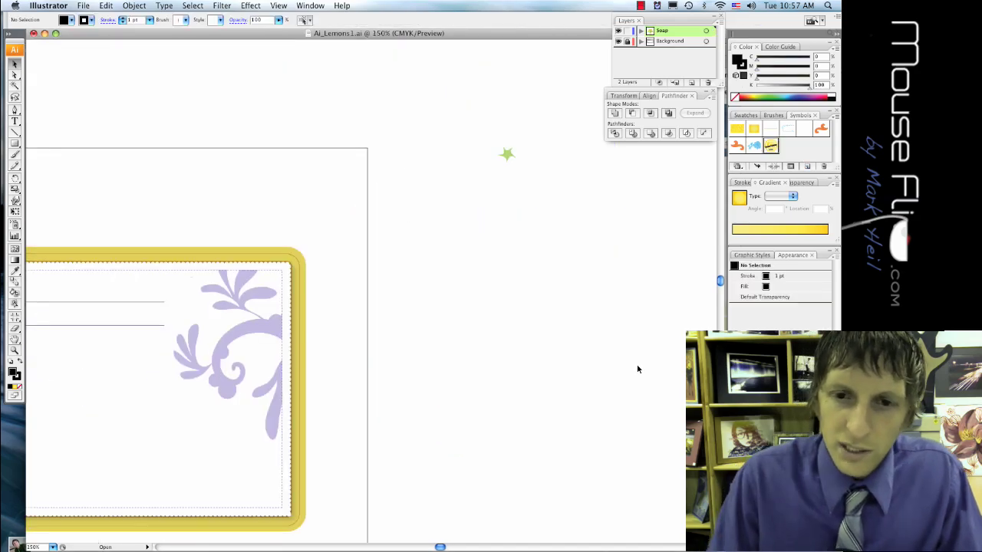
{"action": "scroll", "coordinate": [619, 360], "scroll_direction": "left", "scroll_amount": 5}
{"action": "scroll", "coordinate": [620, 360], "scroll_direction": "down", "scroll_amount": 3}
{"action": "left_click", "coordinate": [13, 145]}
{"action": "left_click_drag", "start_coordinate": [13, 145], "coordinate": [44, 169]}
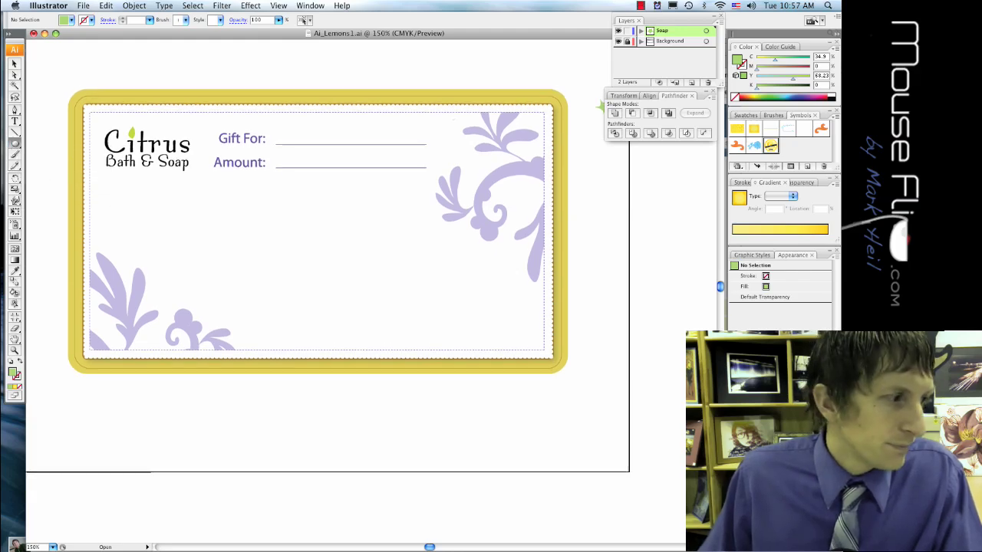
{"action": "scroll", "coordinate": [327, 278], "scroll_direction": "down", "scroll_amount": 2}
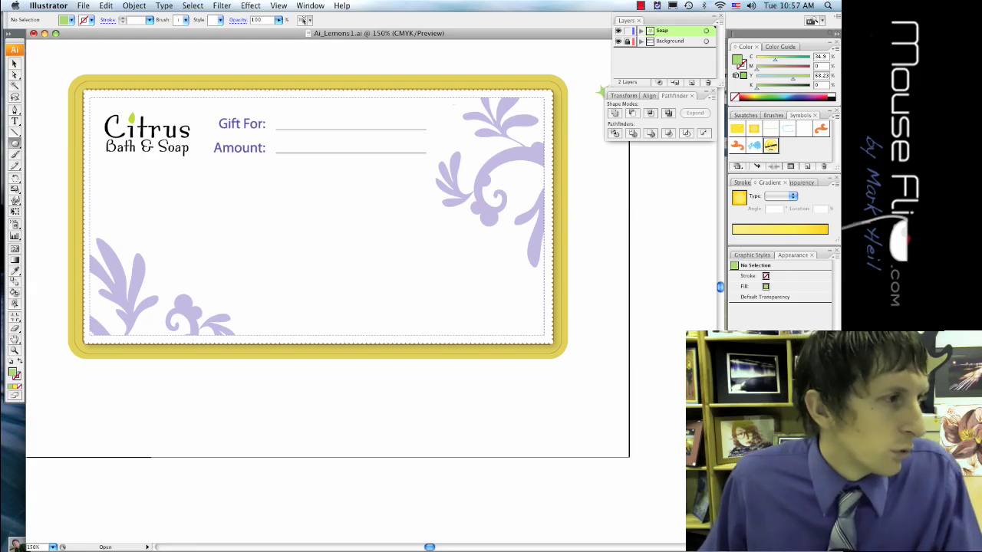
Step: Create a 285 × 285 pt green circle below the gift card
{"action": "left_click", "coordinate": [315, 433]}
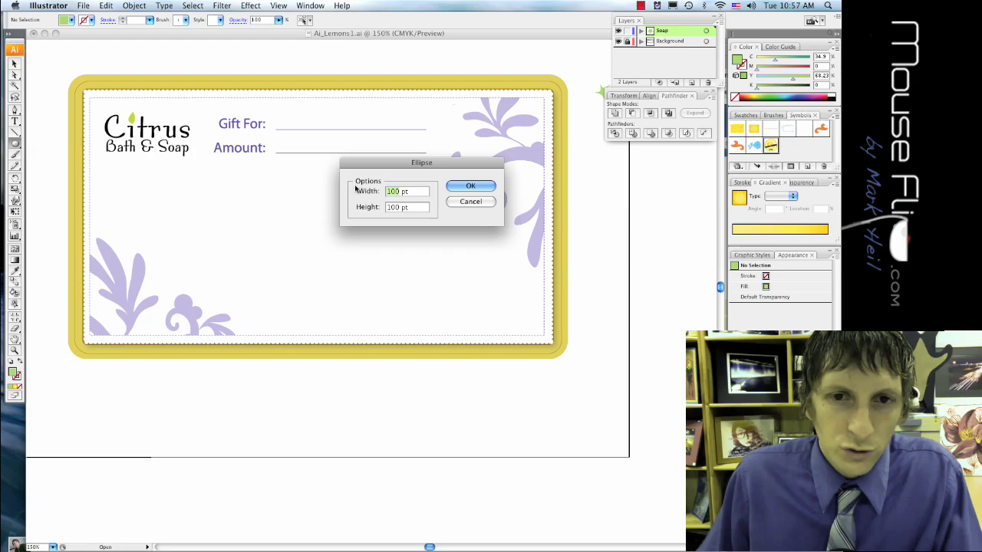
{"action": "type", "text": "285"}
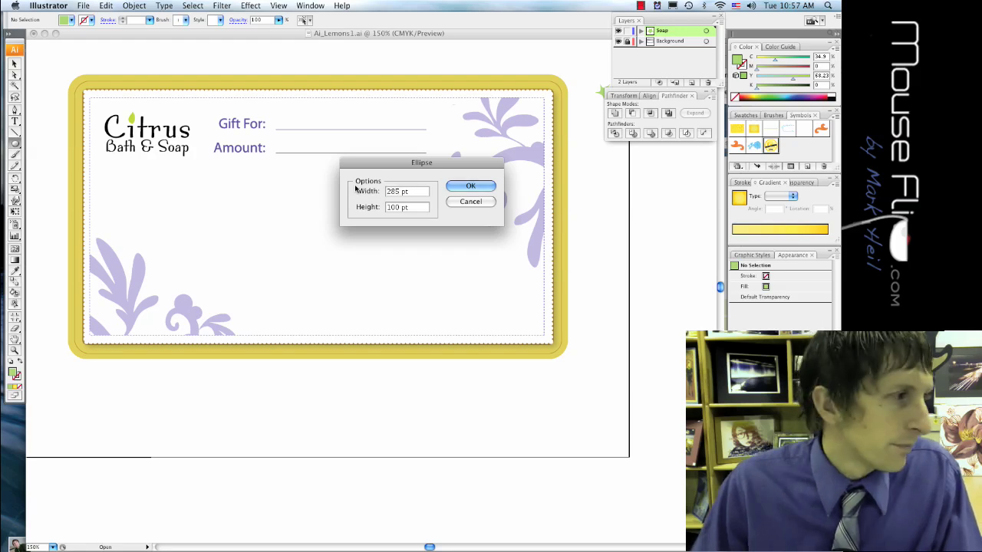
{"action": "key", "text": "Tab"}
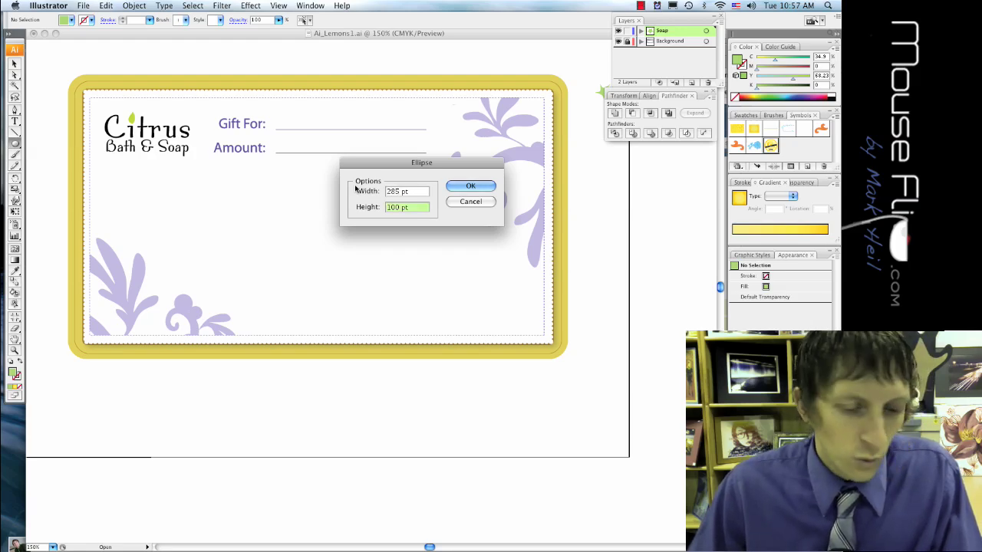
{"action": "left_click", "coordinate": [368, 208]}
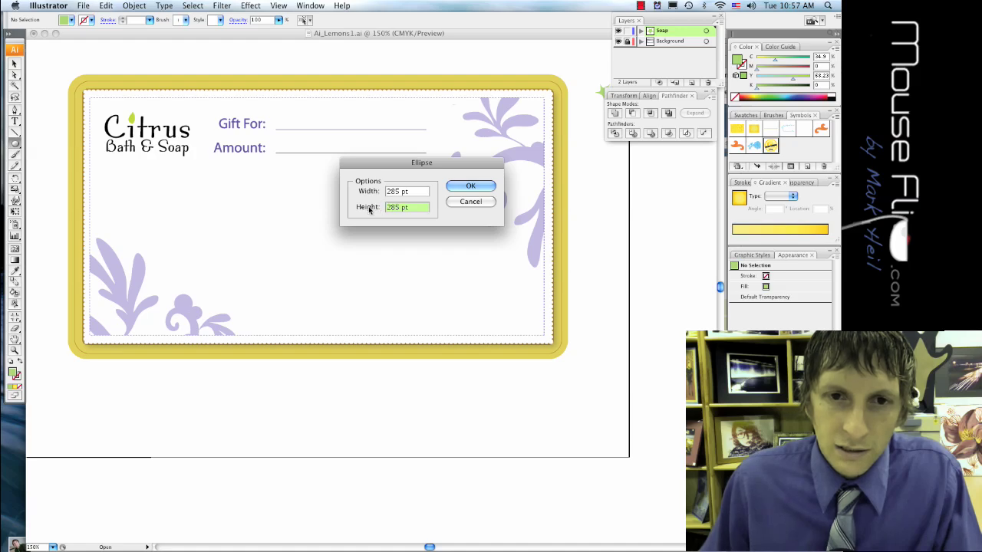
{"action": "left_click", "coordinate": [470, 187]}
Step: Drag the green circle well clear of the gift card and zoom to 200%
{"action": "scroll", "coordinate": [327, 291], "scroll_direction": "down", "scroll_amount": 1}
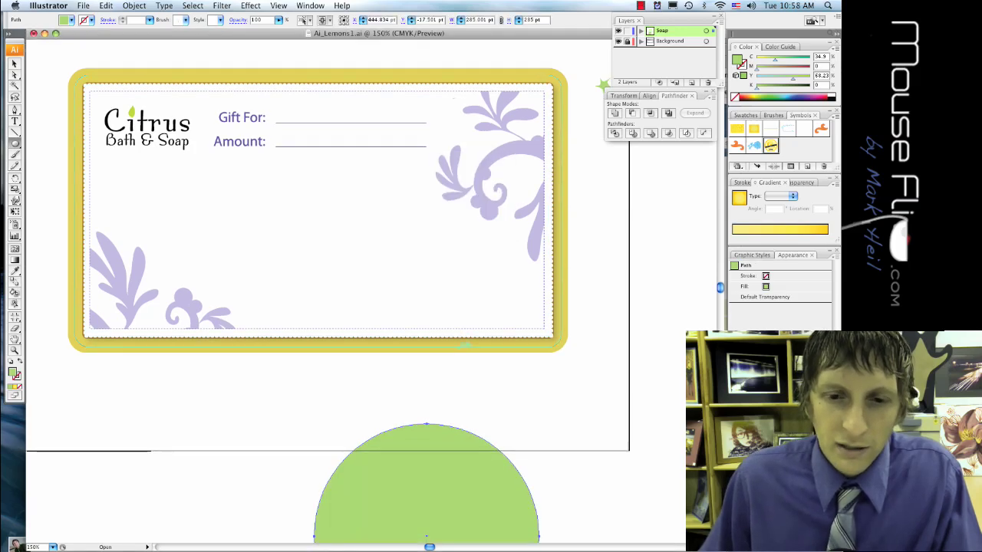
{"action": "scroll", "coordinate": [375, 292], "scroll_direction": "down", "scroll_amount": 1}
{"action": "key", "text": "v"}
{"action": "left_click_drag", "start_coordinate": [432, 438], "coordinate": [401, 299]}
{"action": "left_click_drag", "start_coordinate": [440, 356], "coordinate": [410, 468]}
{"action": "scroll", "coordinate": [422, 438], "scroll_direction": "down", "scroll_amount": 2}
{"action": "scroll", "coordinate": [410, 462], "scroll_direction": "down", "scroll_amount": 6}
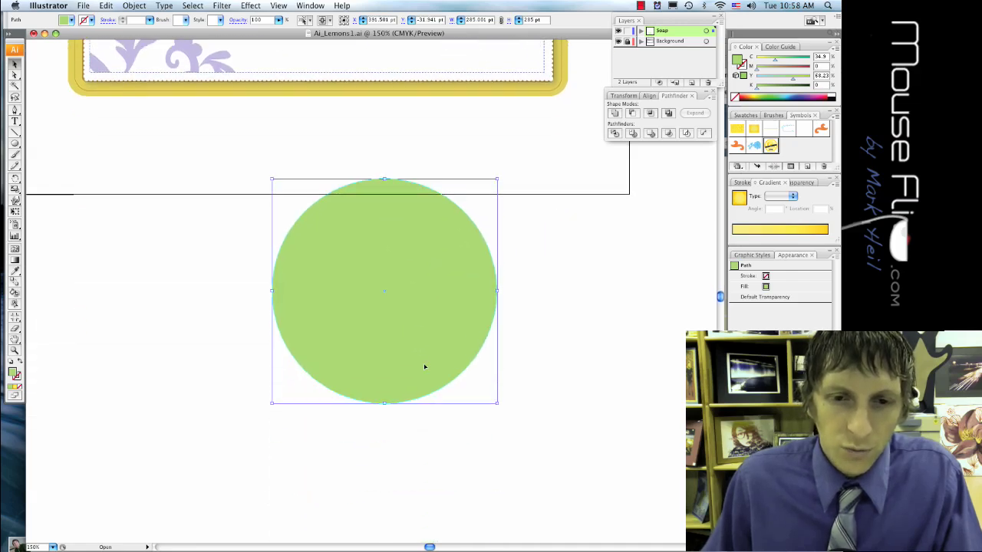
{"action": "left_click_drag", "start_coordinate": [390, 241], "coordinate": [362, 344]}
{"action": "scroll", "coordinate": [362, 344], "scroll_direction": "down", "scroll_amount": 4}
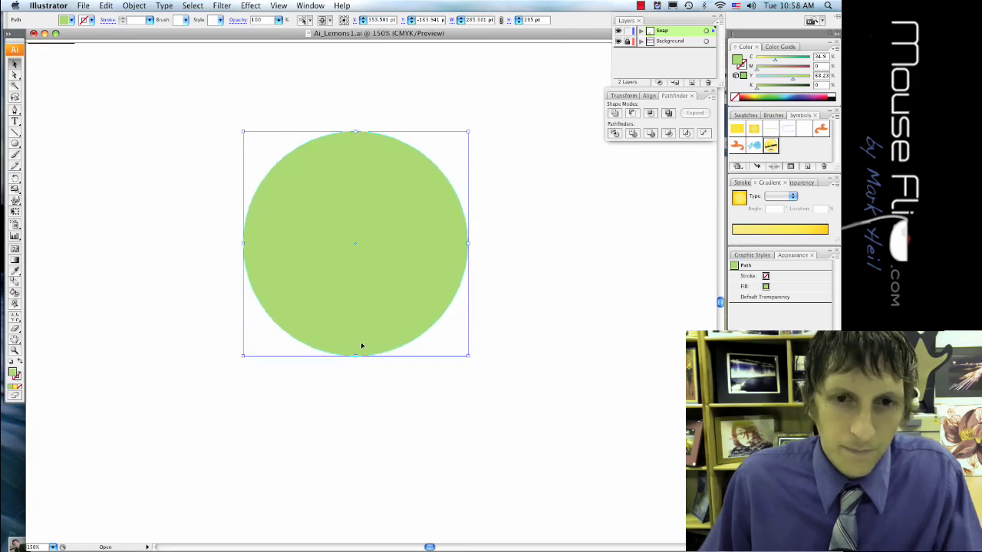
{"action": "key", "text": "super+equal"}
{"action": "scroll", "coordinate": [369, 311], "scroll_direction": "up", "scroll_amount": 2}
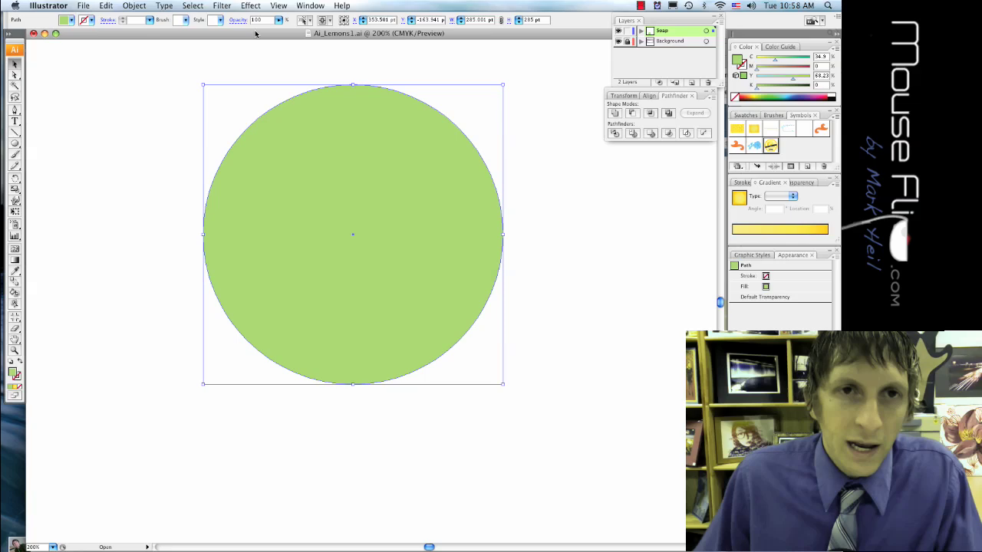
Step: Open 3D Extrude & Bevel for the circle and set X and Y rotations to 30° and -30°
{"action": "left_click", "coordinate": [251, 7]}
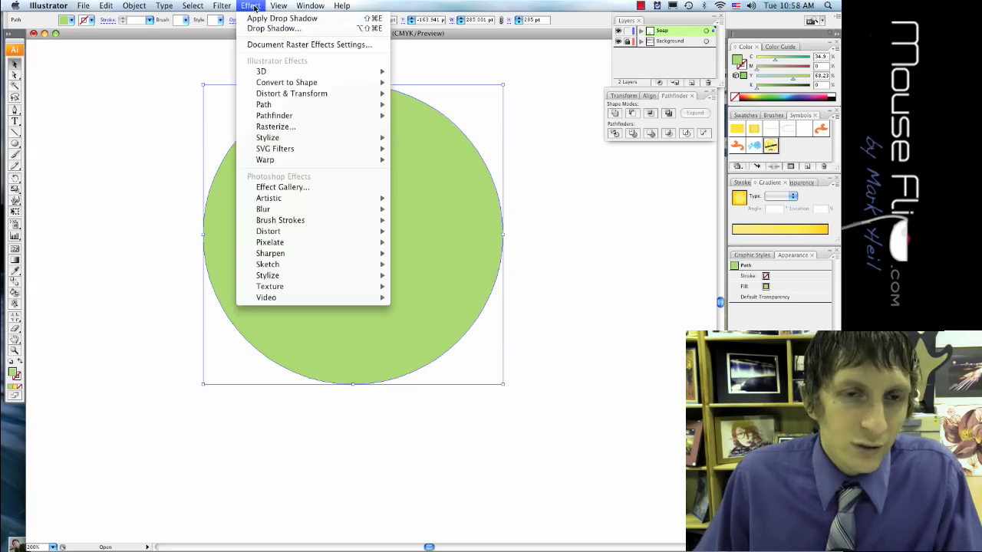
{"action": "mouse_move", "coordinate": [260, 74]}
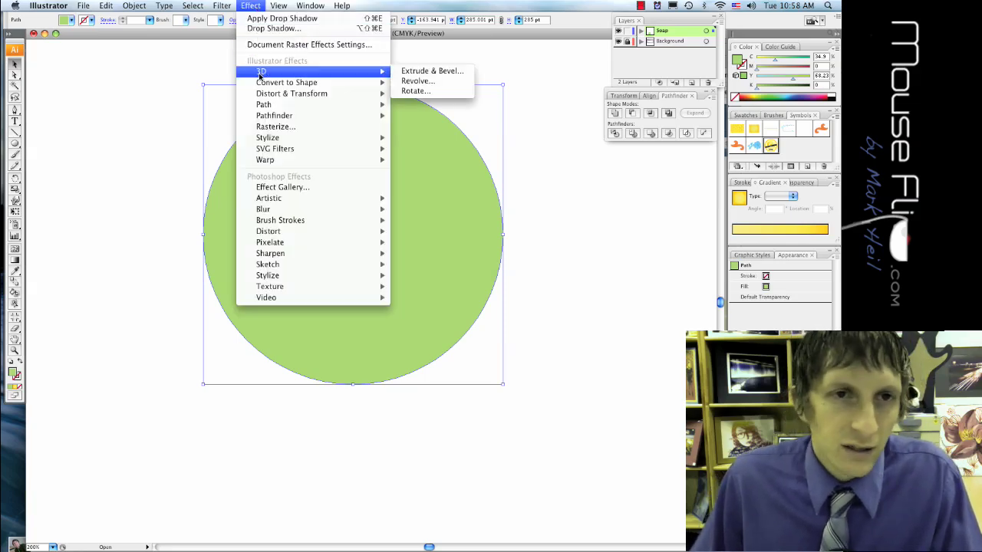
{"action": "left_click", "coordinate": [401, 72]}
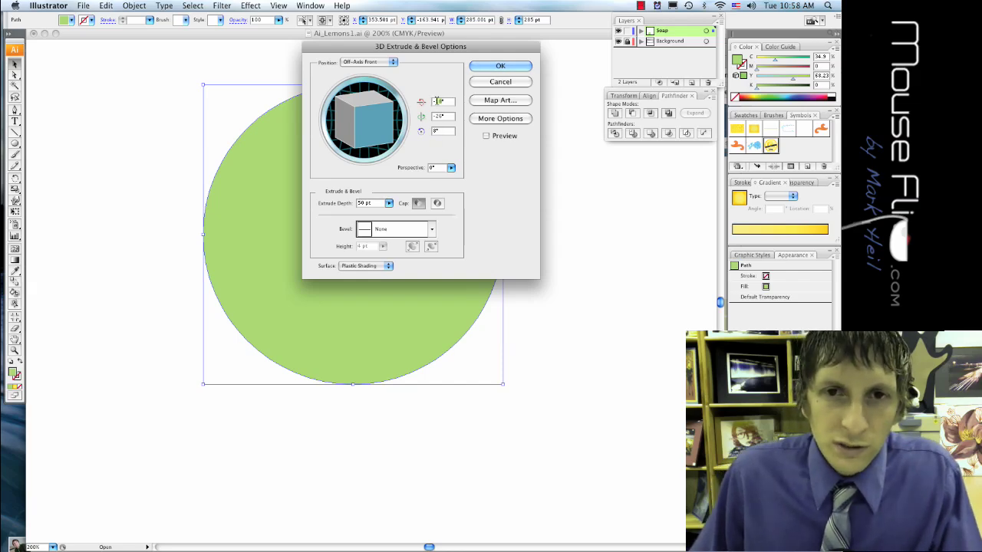
{"action": "left_click", "coordinate": [434, 100]}
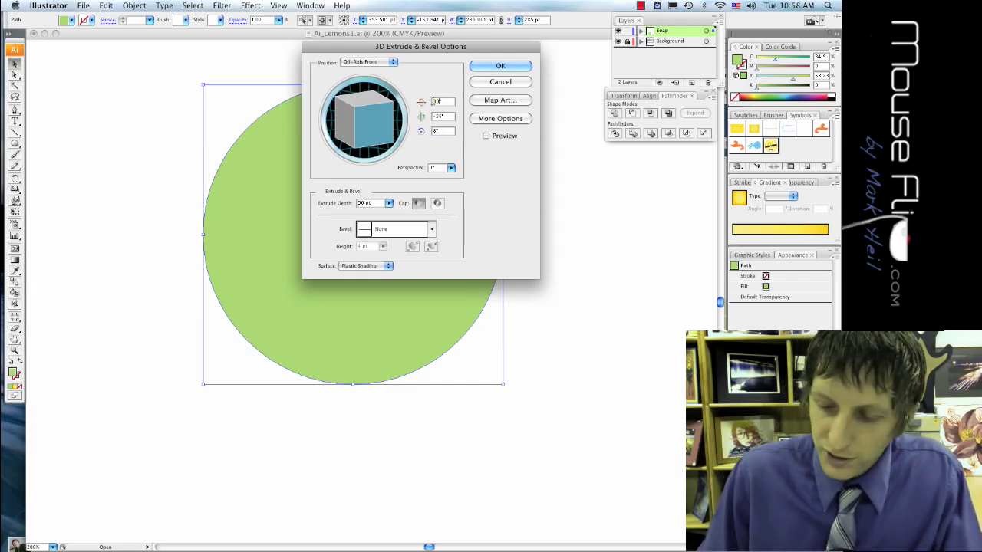
{"action": "type", "text": "30"}
{"action": "key", "text": "Tab"}
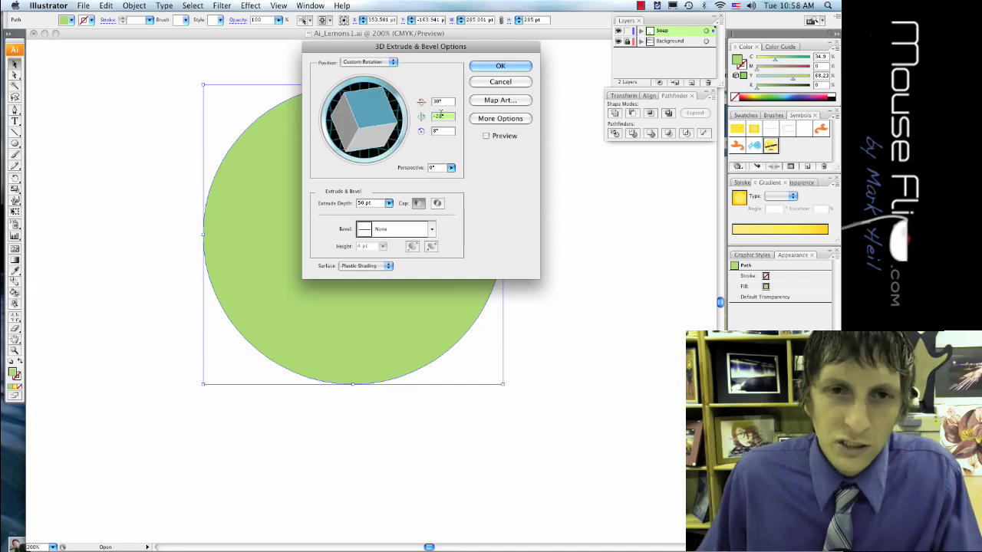
{"action": "type", "text": "-"}
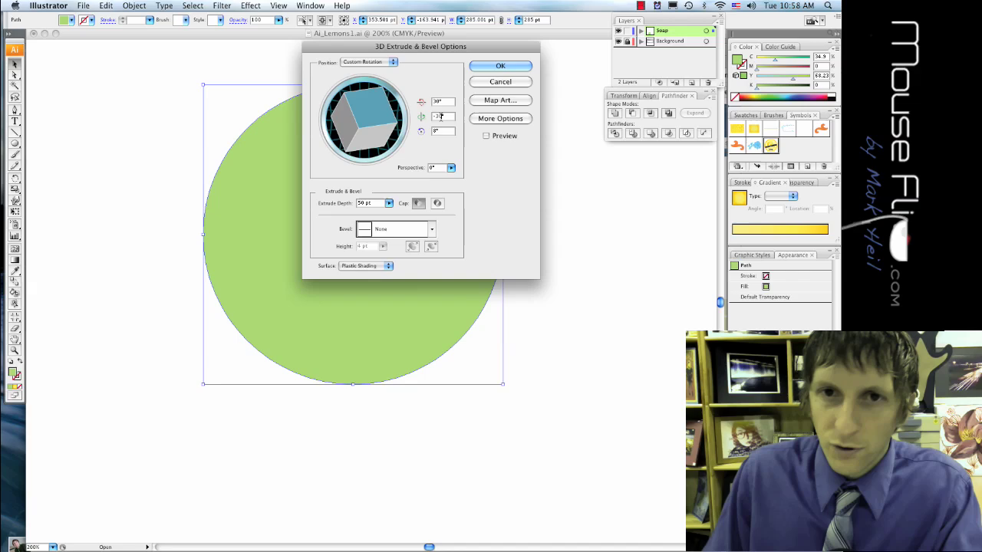
{"action": "type", "text": "30"}
{"action": "key", "text": "Tab"}
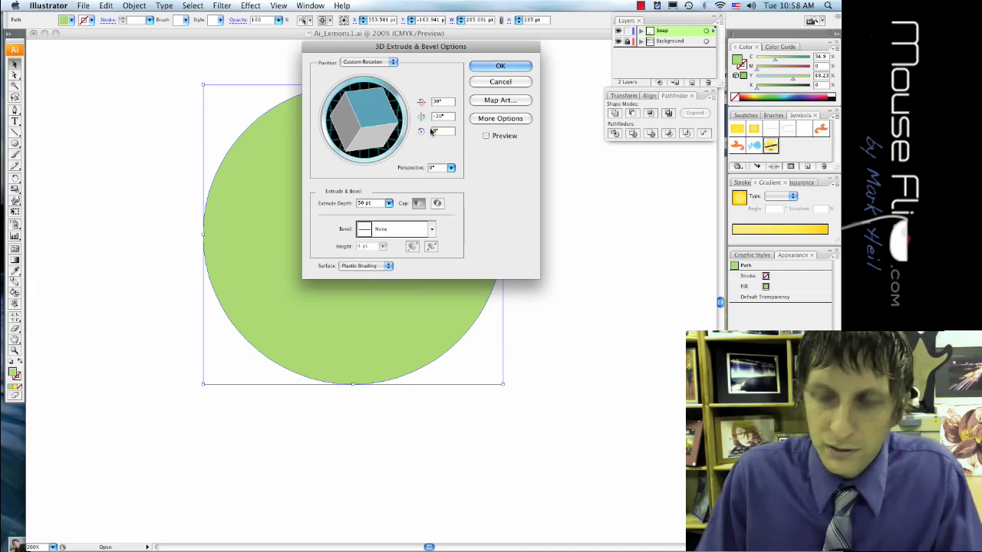
{"action": "type", "text": "-3"}
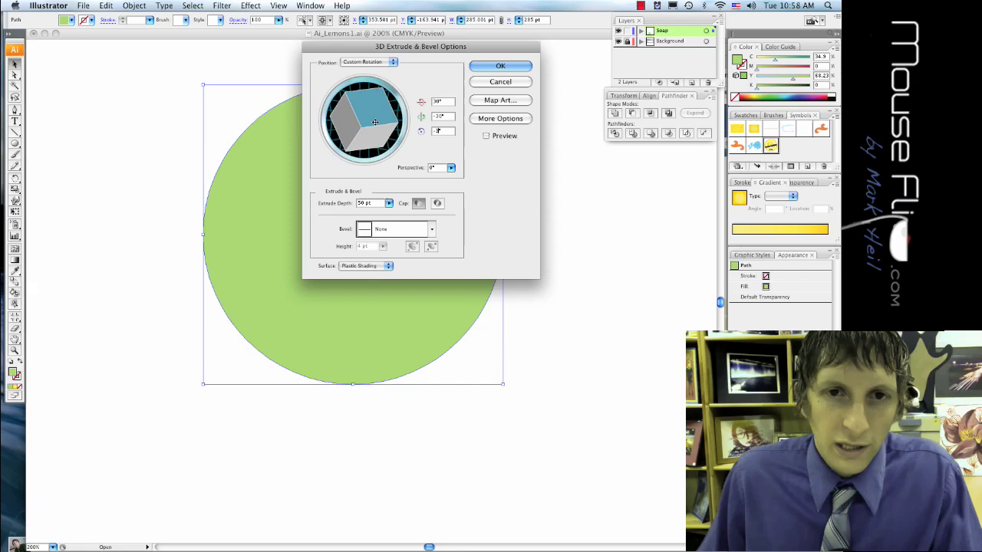
{"action": "mouse_move", "coordinate": [375, 121]}
{"action": "left_mouse_down"}
{"action": "mouse_move", "coordinate": [369, 127]}
{"action": "mouse_move", "coordinate": [376, 123]}
{"action": "left_mouse_up"}
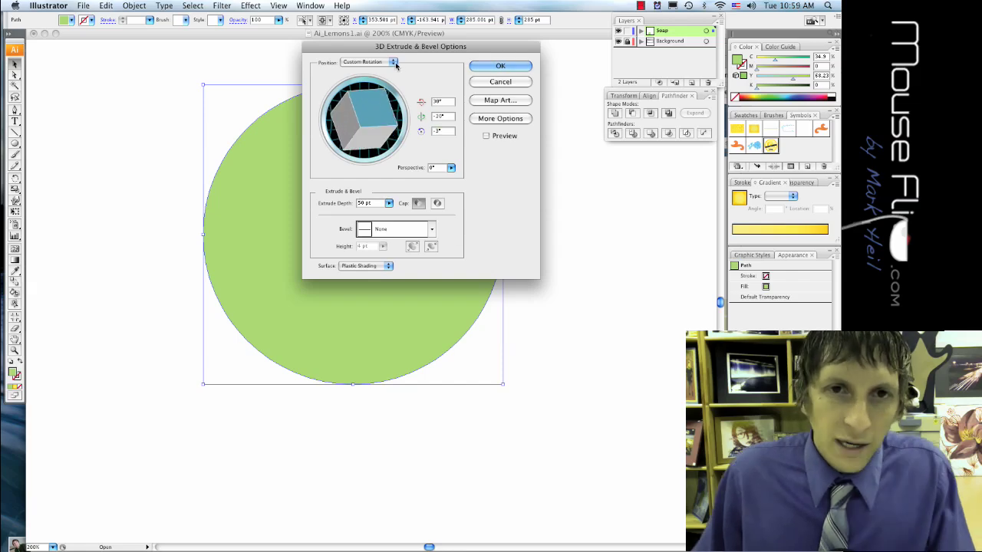
Step: Choose Off-Axis Bottom, set extrude depth to 75 pt, and tilt the rotation cube
{"action": "left_click", "coordinate": [394, 63]}
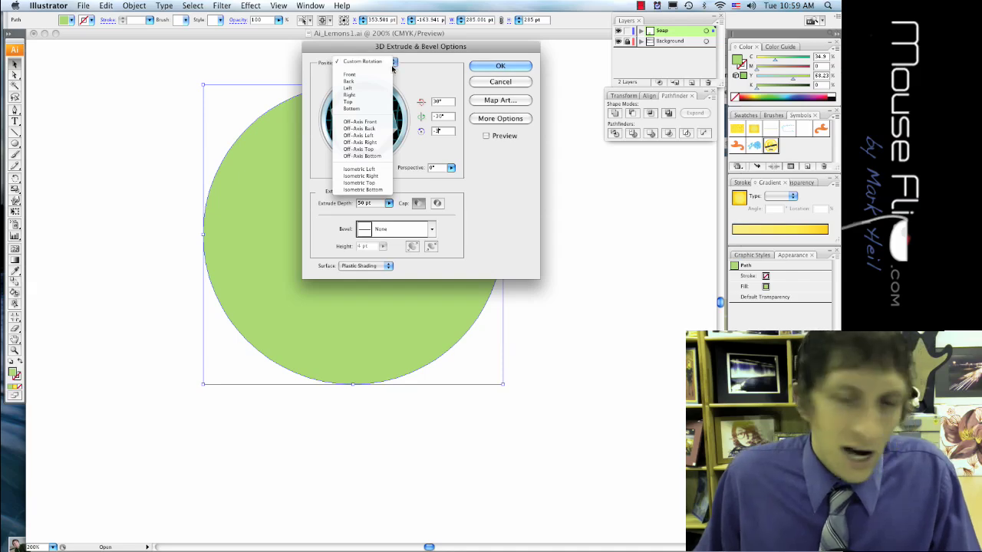
{"action": "left_click", "coordinate": [362, 156]}
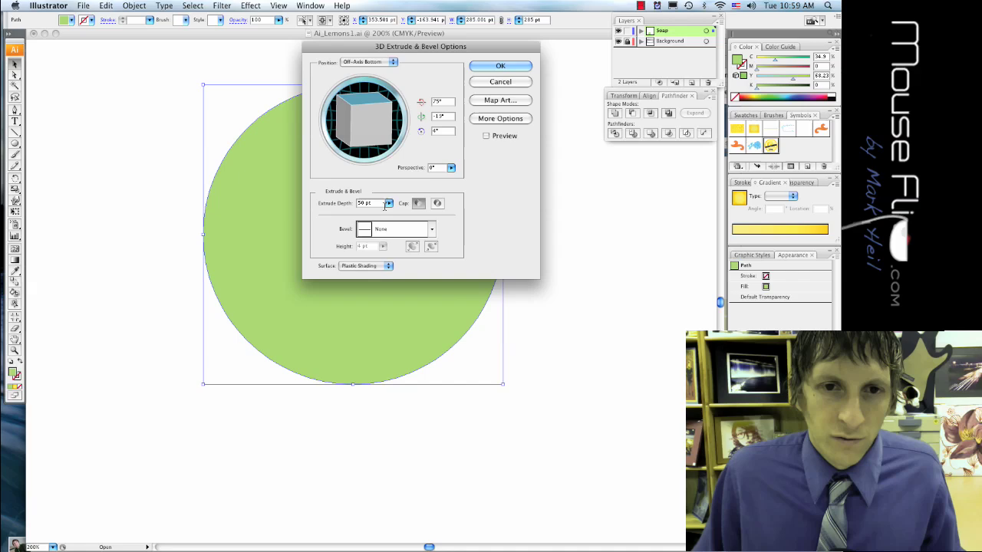
{"action": "left_click", "coordinate": [388, 203]}
{"action": "left_click", "coordinate": [365, 202]}
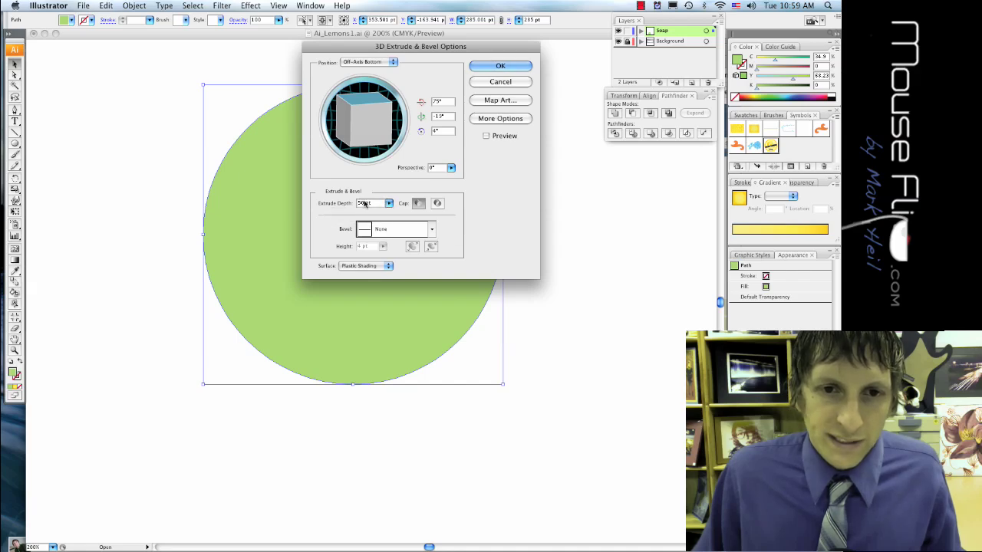
{"action": "type", "text": "7pt"}
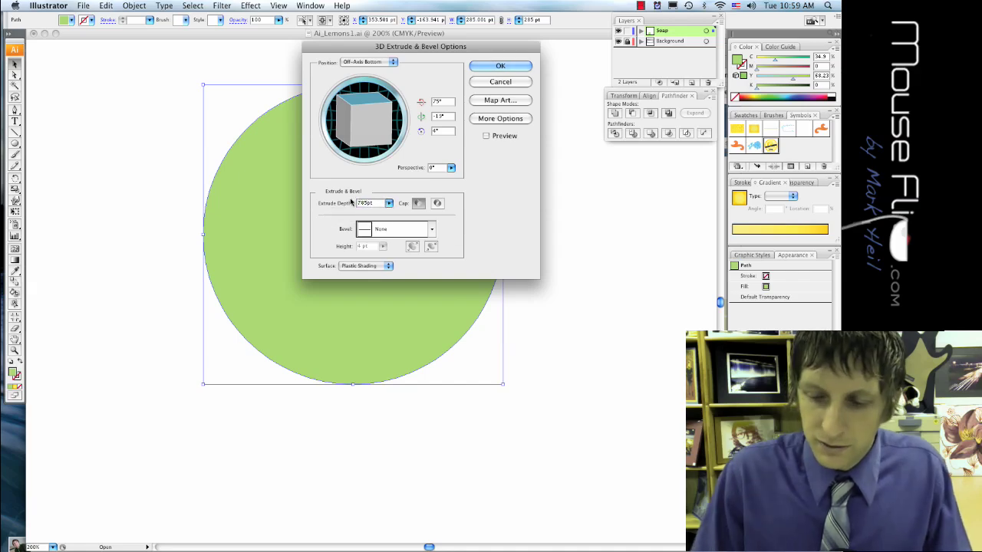
{"action": "type", "text": "5"}
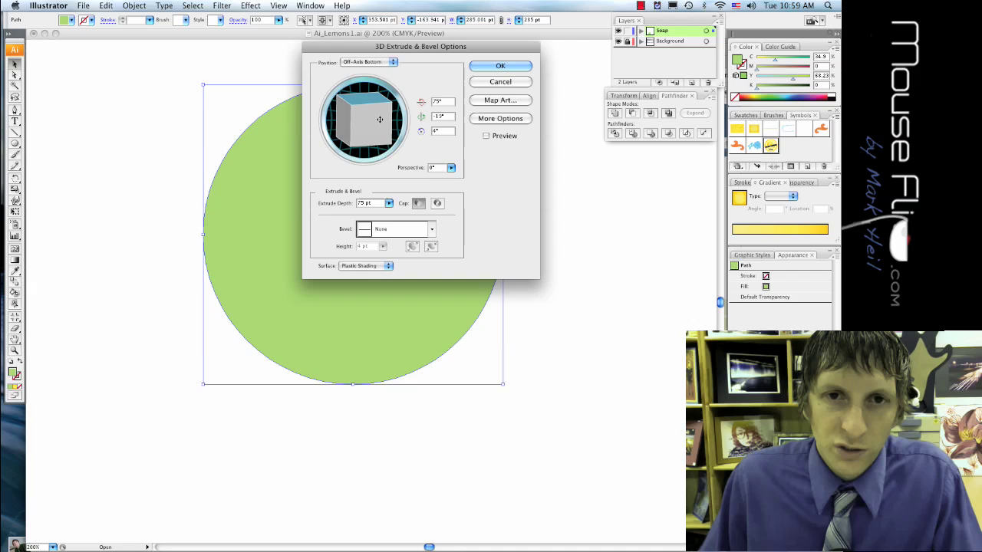
{"action": "mouse_move", "coordinate": [378, 117]}
{"action": "left_mouse_down"}
{"action": "mouse_move", "coordinate": [379, 141]}
{"action": "mouse_move", "coordinate": [379, 114]}
{"action": "left_mouse_up"}
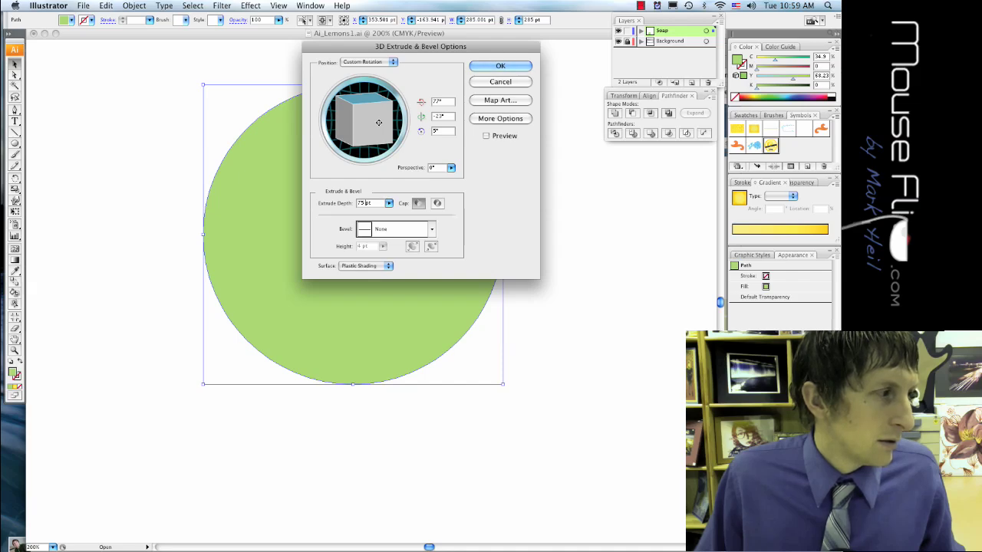
Step: Apply the 3D Extrude & Bevel effect, turning the green circle into a shaded cylinder
{"action": "left_click", "coordinate": [481, 68]}
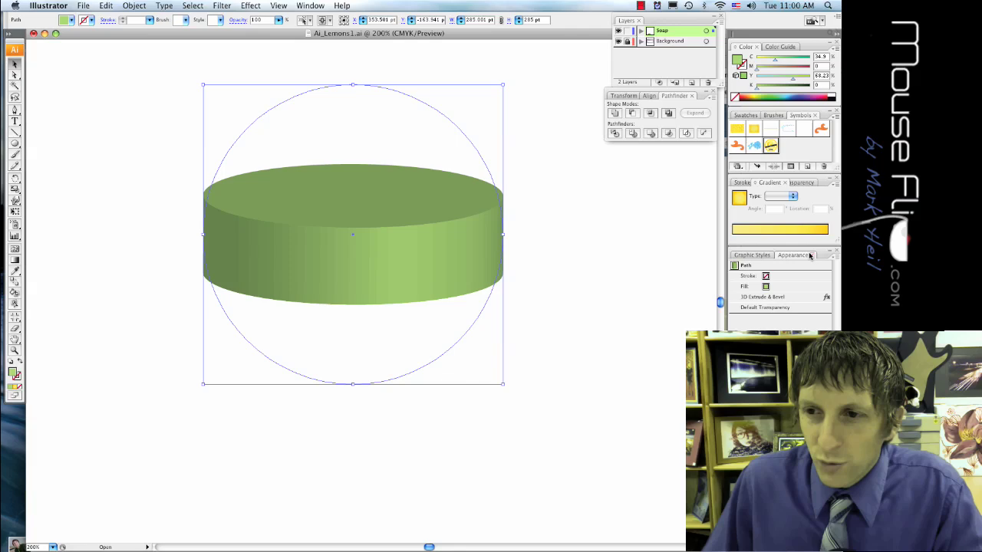
Step: Reopen the cylinder's 3D Extrude & Bevel settings and map the lotslemons symbol onto surface 1 of 3
{"action": "double_click", "coordinate": [784, 298]}
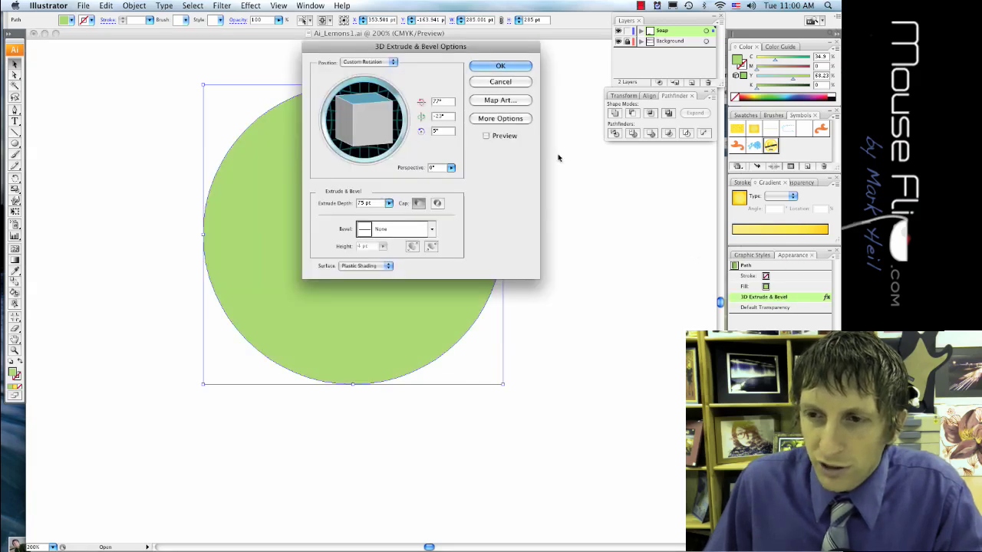
{"action": "left_click", "coordinate": [499, 100]}
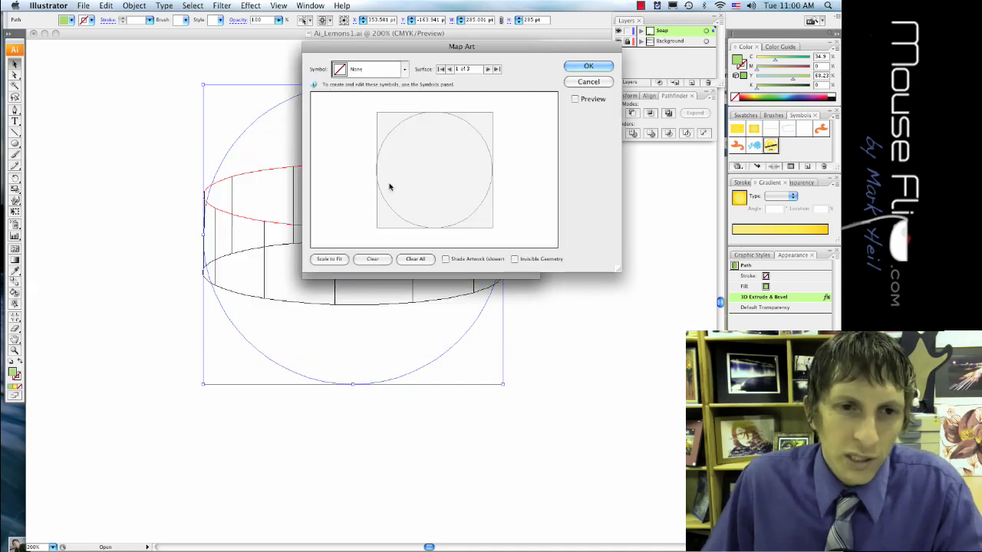
{"action": "left_click_drag", "start_coordinate": [473, 42], "coordinate": [550, 272]}
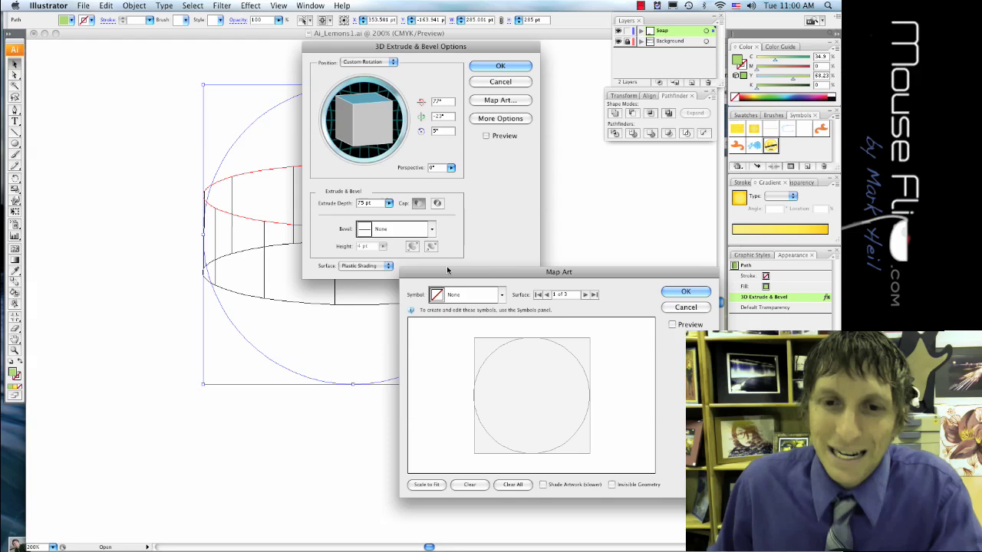
{"action": "left_click_drag", "start_coordinate": [448, 270], "coordinate": [328, 97]}
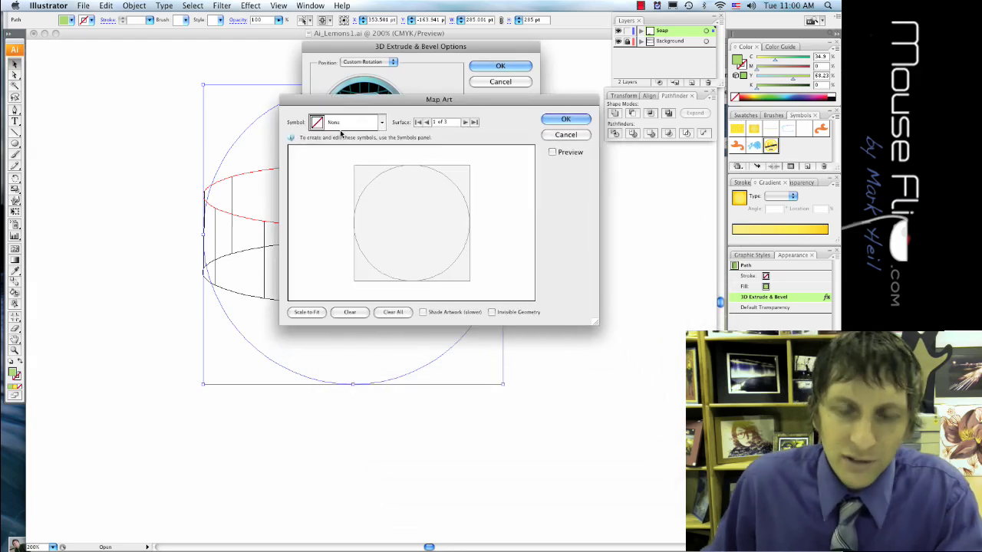
{"action": "left_click", "coordinate": [382, 122]}
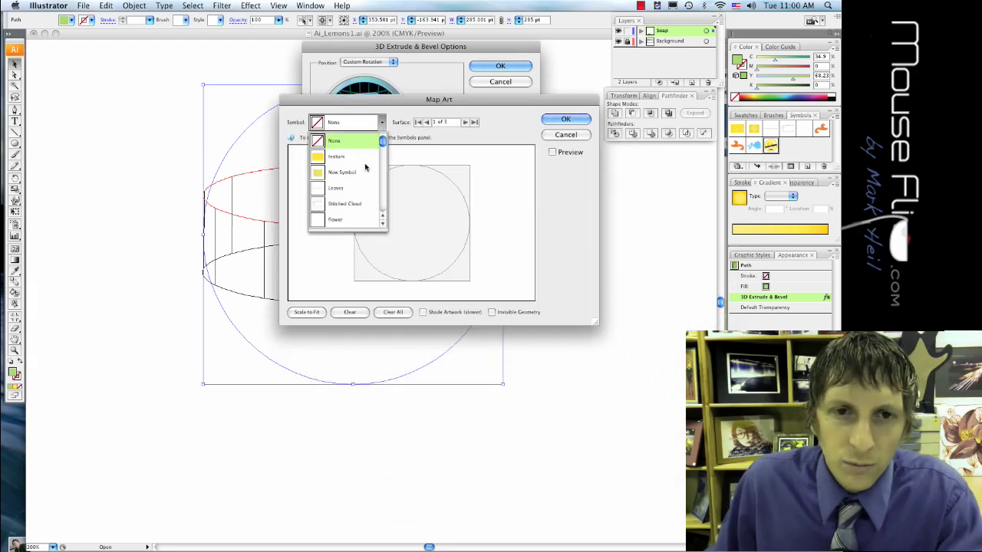
{"action": "left_click_drag", "start_coordinate": [382, 142], "coordinate": [381, 205]}
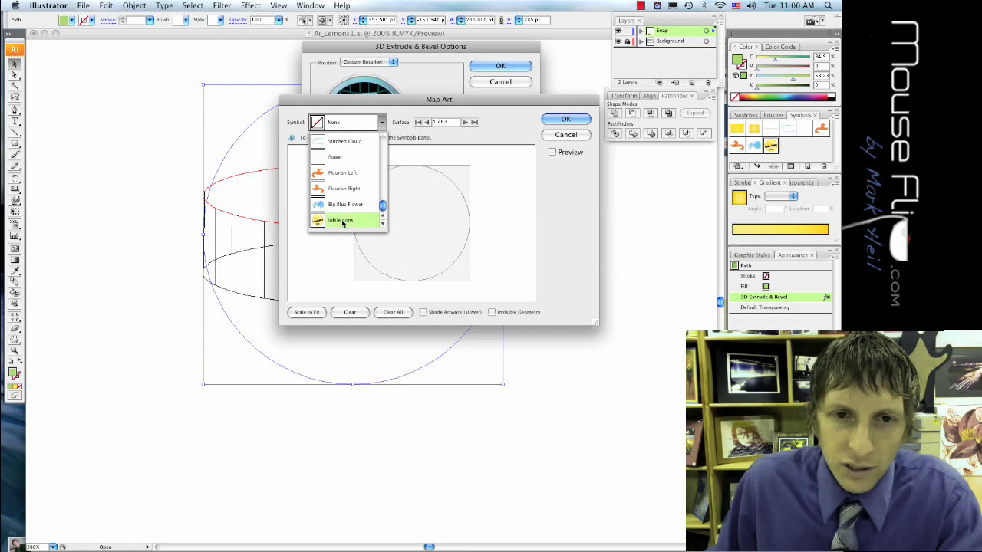
{"action": "left_click", "coordinate": [341, 220]}
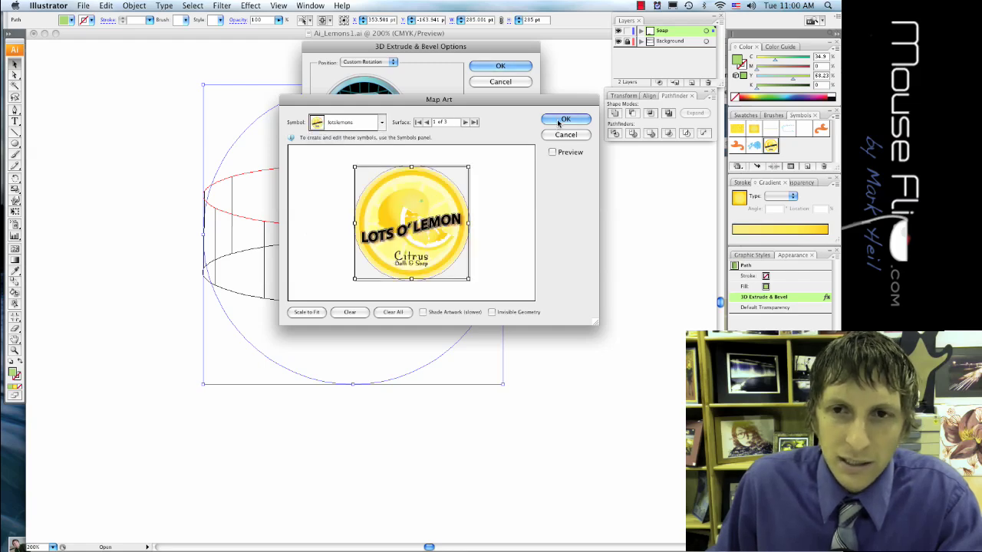
Step: Leave surface 2 without artwork and map the Leaves symbol onto surface 3, the cylinder's side
{"action": "left_click", "coordinate": [465, 122]}
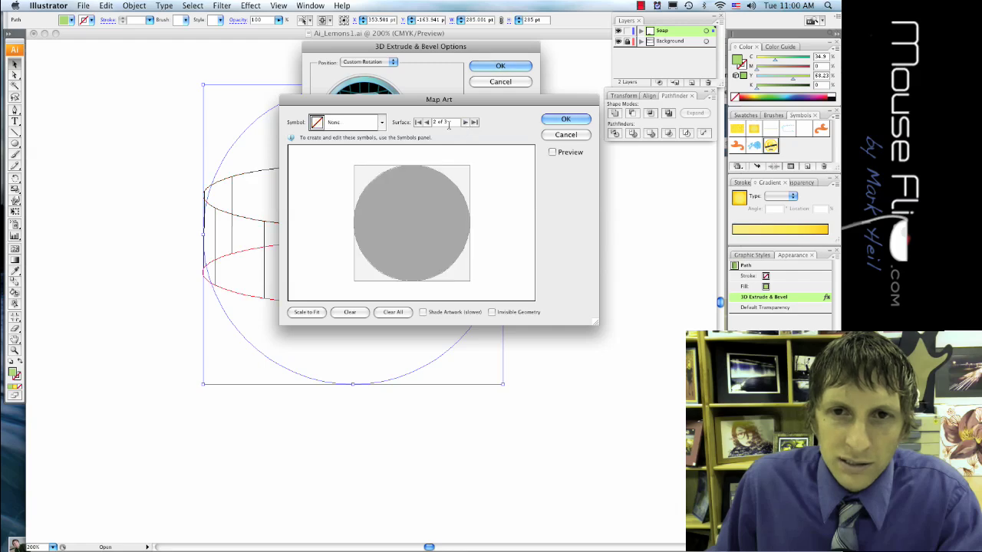
{"action": "left_click", "coordinate": [381, 122]}
{"action": "left_click", "coordinate": [345, 123]}
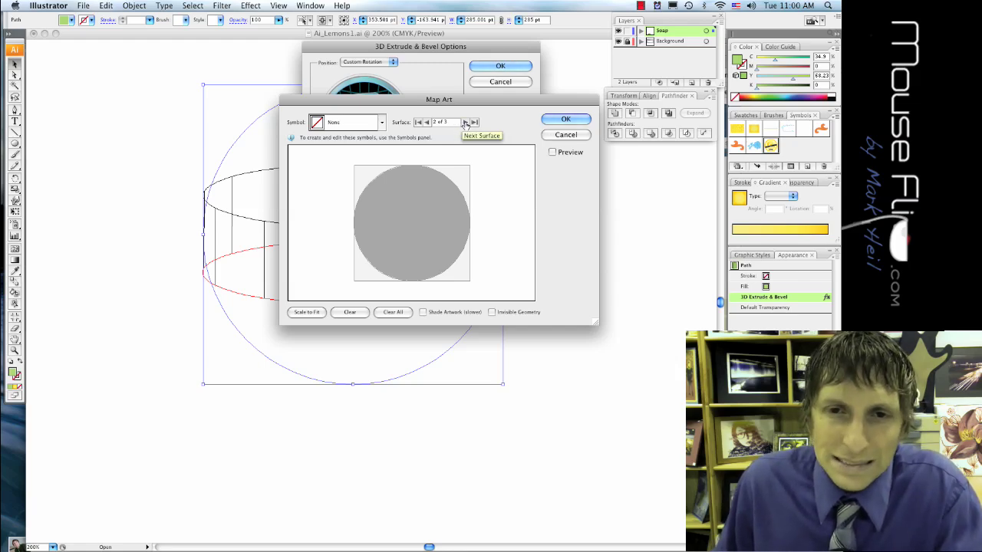
{"action": "left_click", "coordinate": [465, 122]}
{"action": "left_click", "coordinate": [381, 122]}
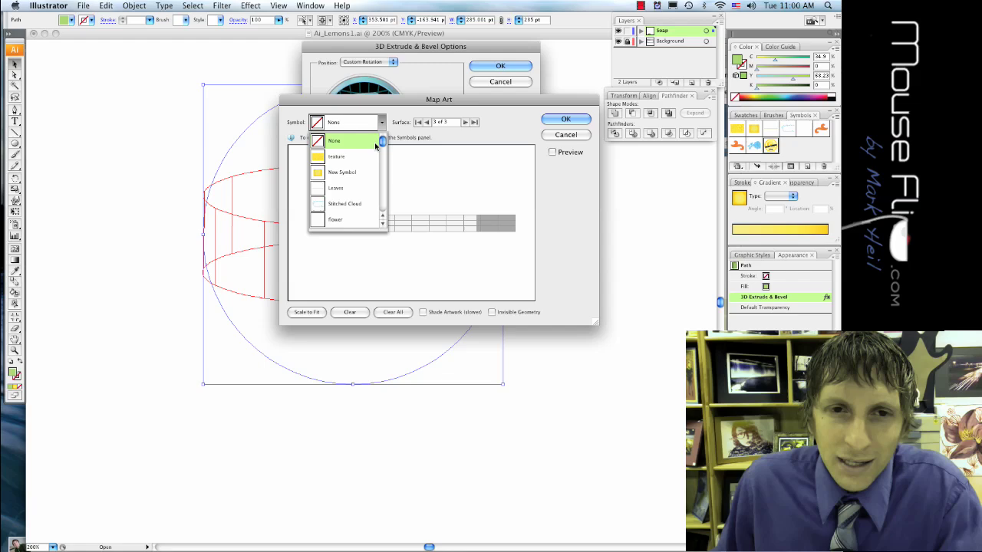
{"action": "left_click", "coordinate": [347, 188]}
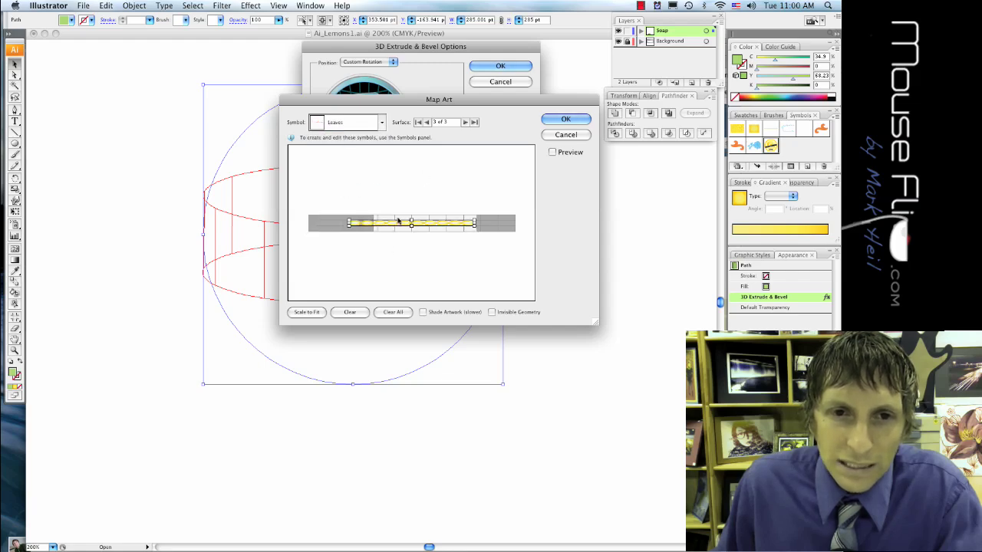
Step: Scale the Leaves art to fit with Shade Artwork on, and confirm both 3D dialogs
{"action": "left_click", "coordinate": [308, 312]}
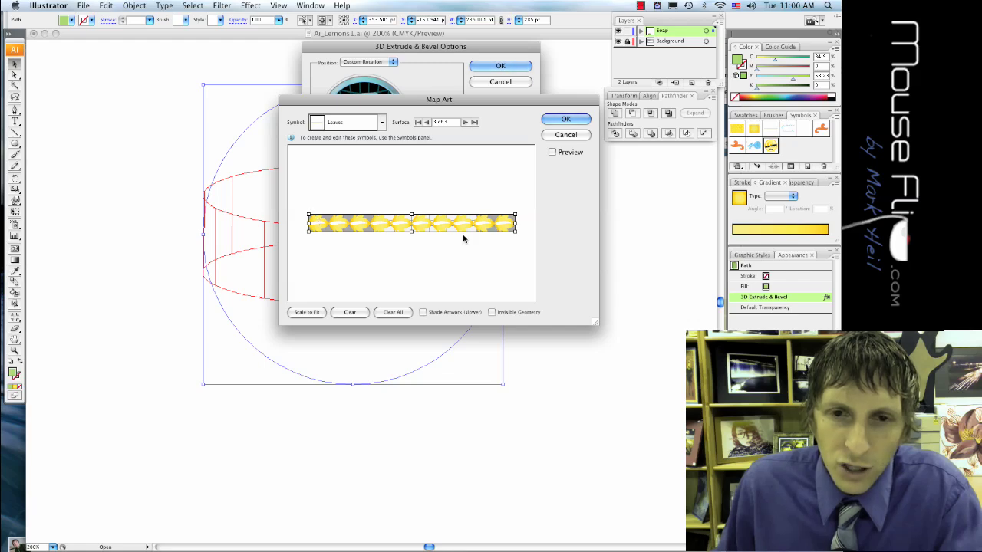
{"action": "left_click", "coordinate": [423, 313]}
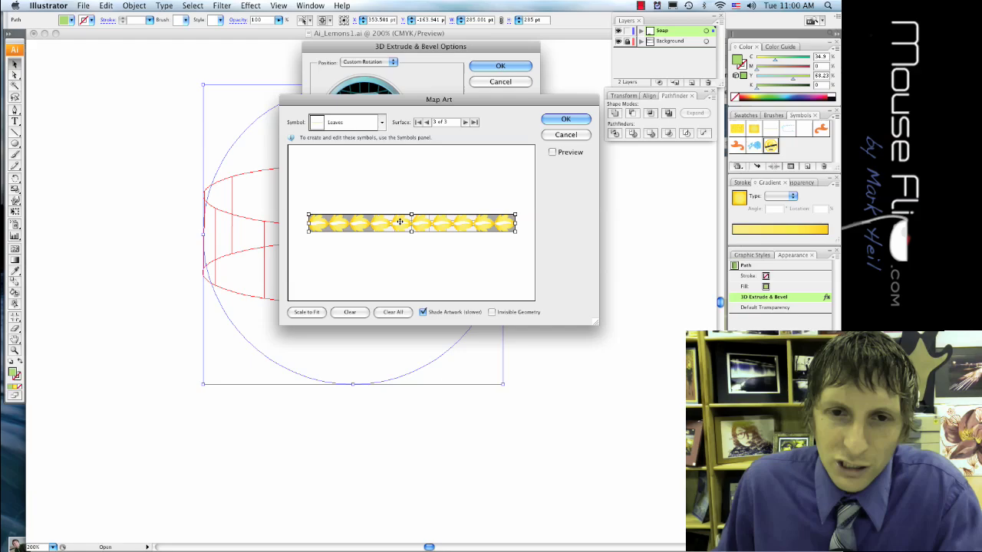
{"action": "left_click", "coordinate": [567, 120]}
{"action": "left_click", "coordinate": [485, 68]}
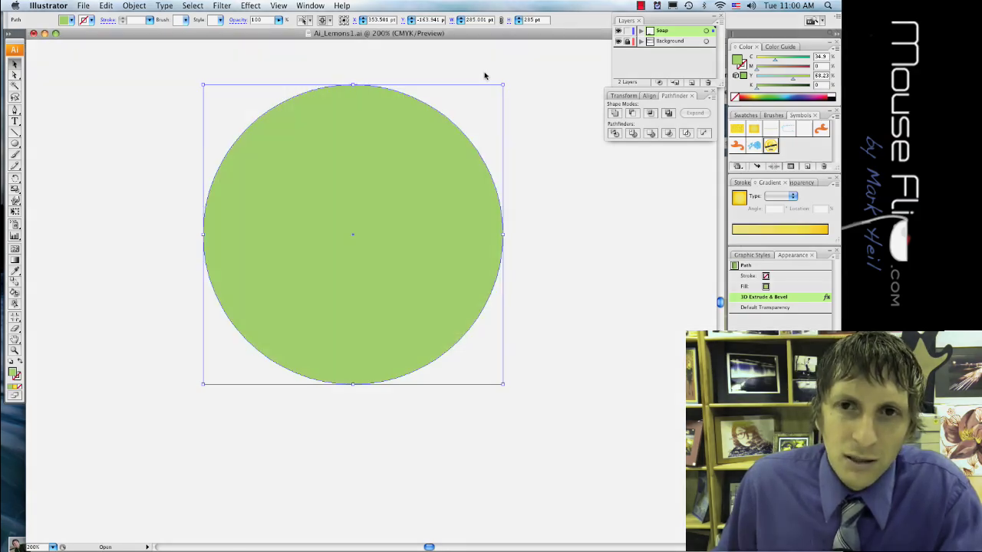